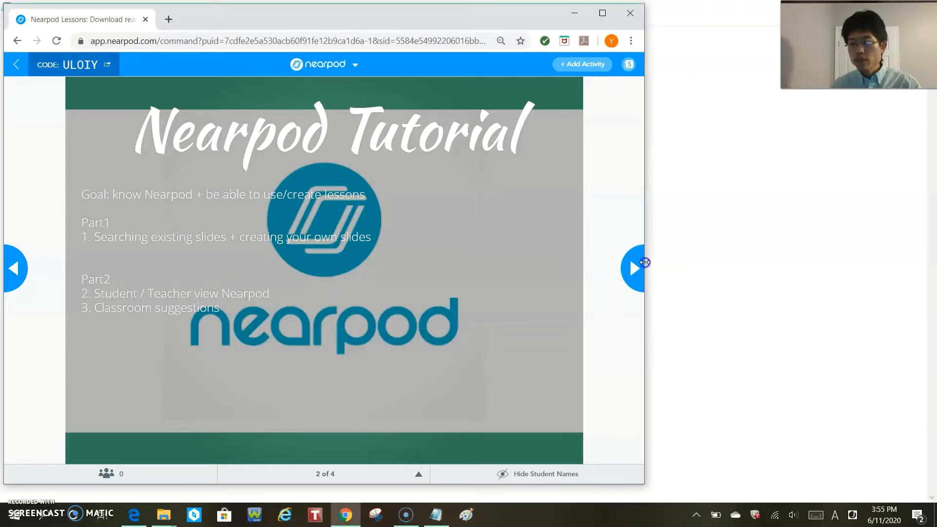
- Narrow the browser window and move it slightly down the screen
left_click_drag(644, 262, 606, 280)
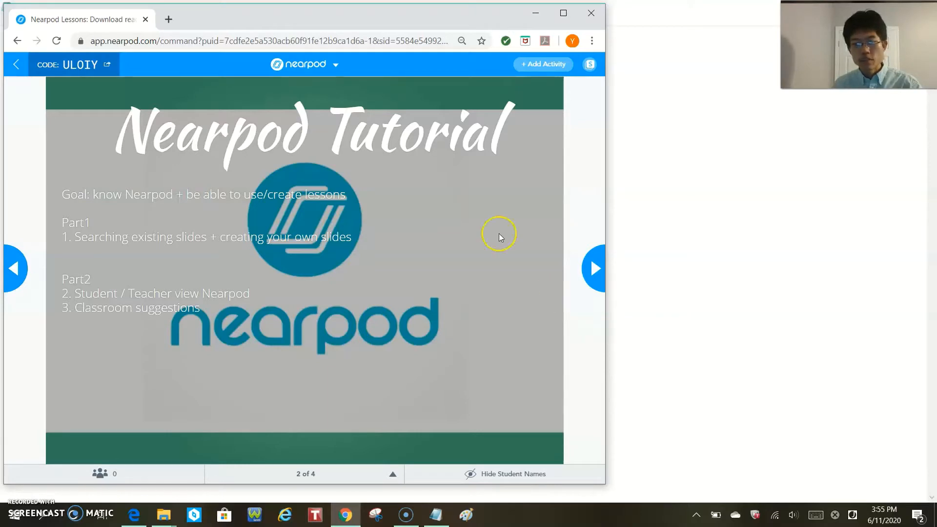
left_click_drag(366, 19, 367, 25)
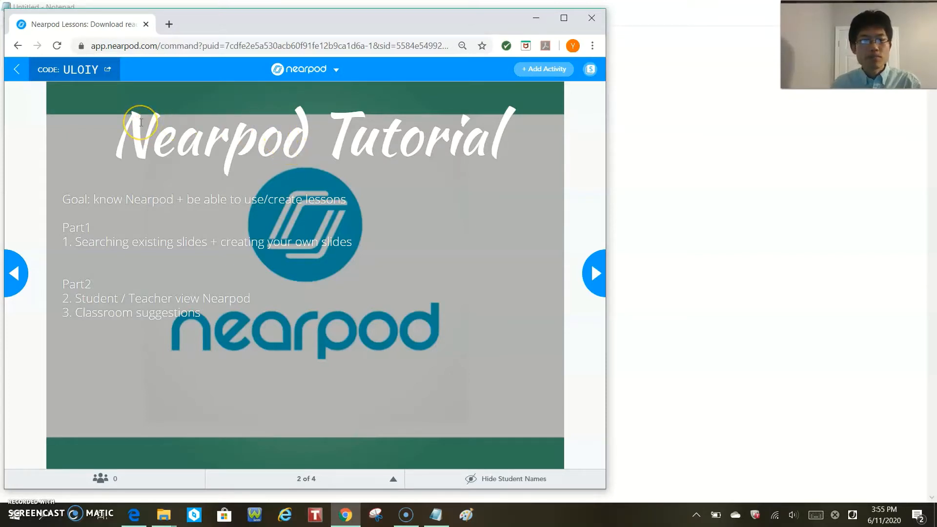
left_click(115, 132)
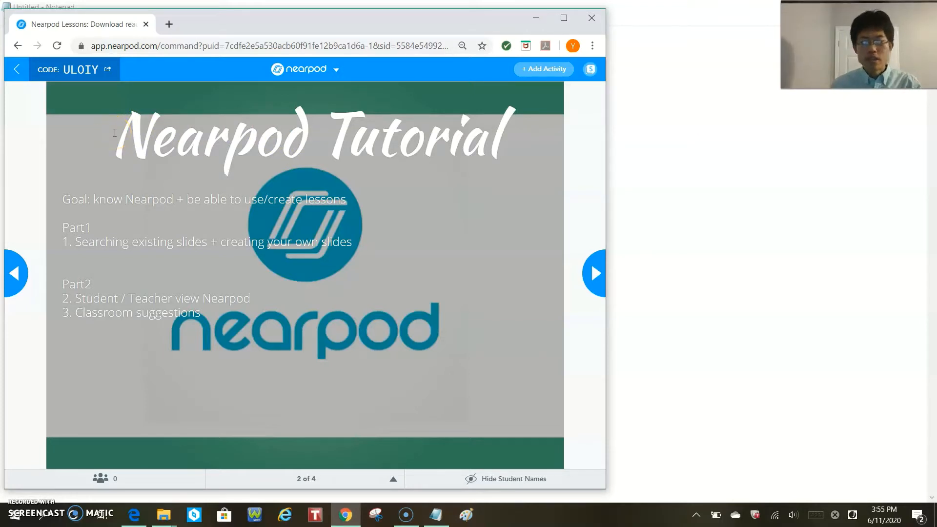
left_click(204, 225)
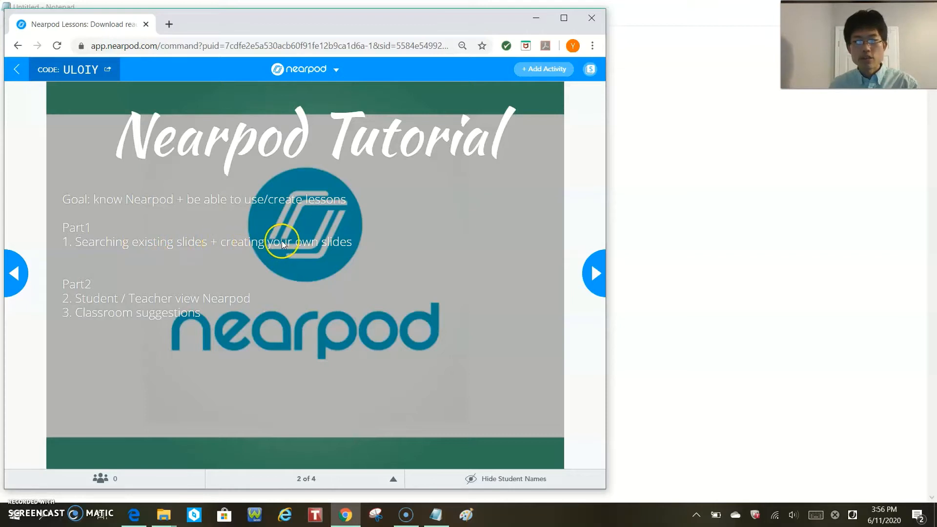
- End the live Nearpod Tutorial session and return to the lesson library
left_click(336, 69)
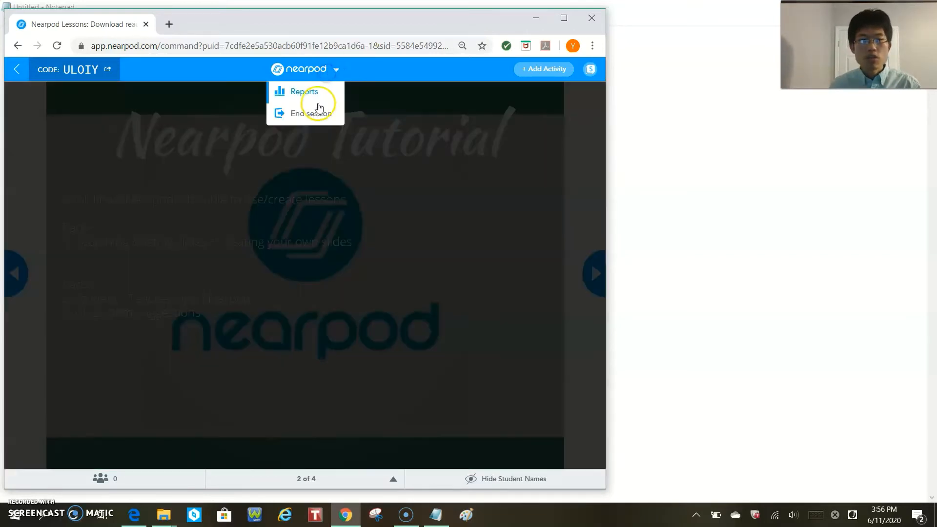
left_click(317, 114)
left_click(342, 205)
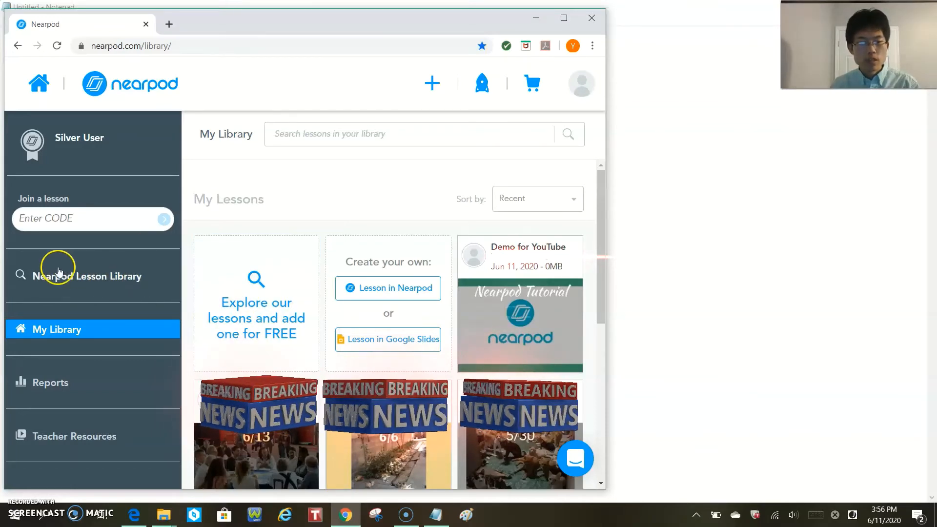
- Open the Nearpod lesson library for exploring lessons and look through its price, subject, grade and resource type filters
left_click(231, 294)
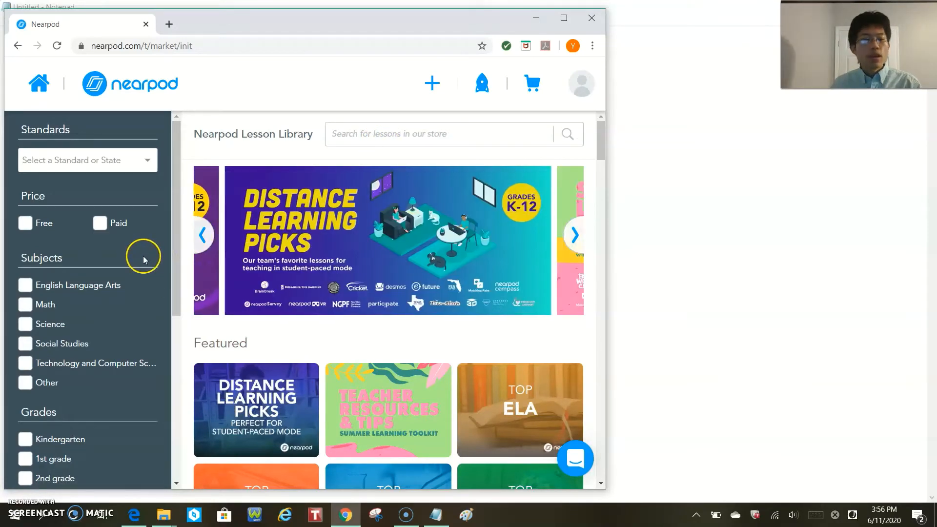
scroll(118, 270, "down", 3)
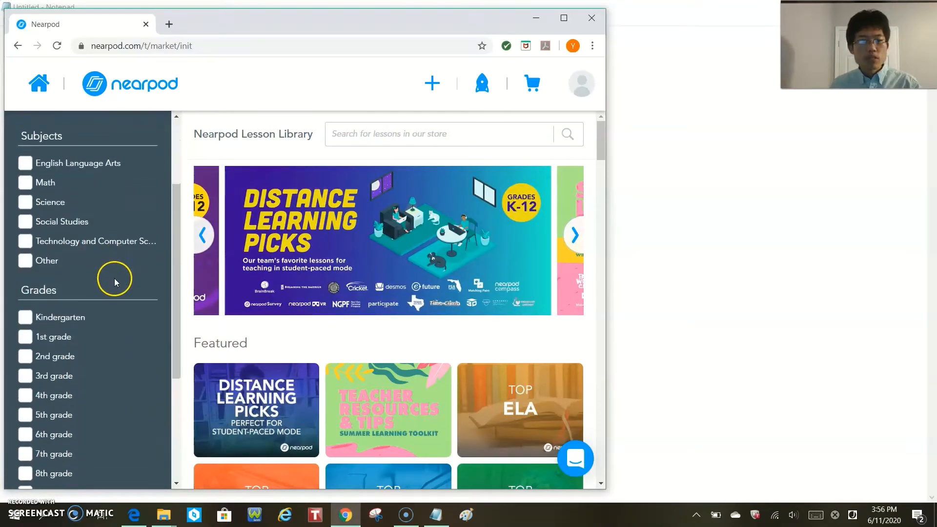
scroll(108, 295, "down", 3)
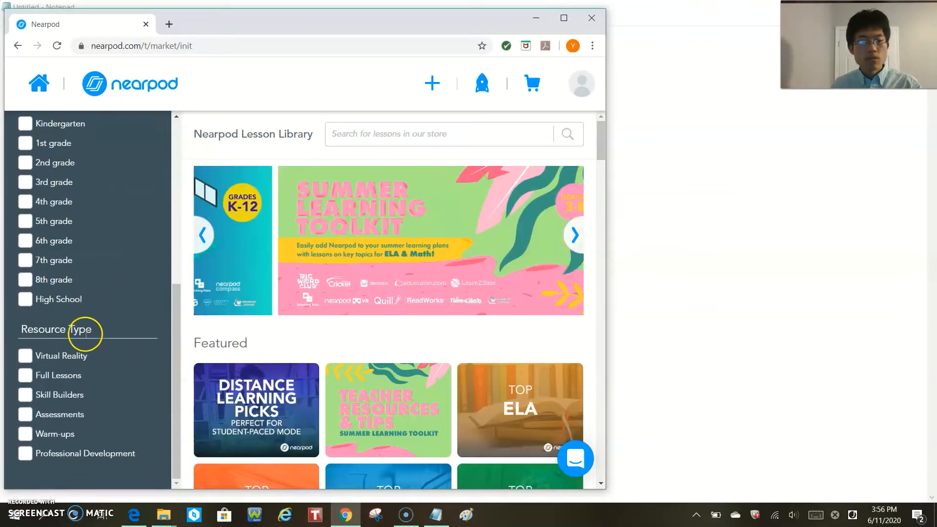
scroll(68, 417, "up", 6)
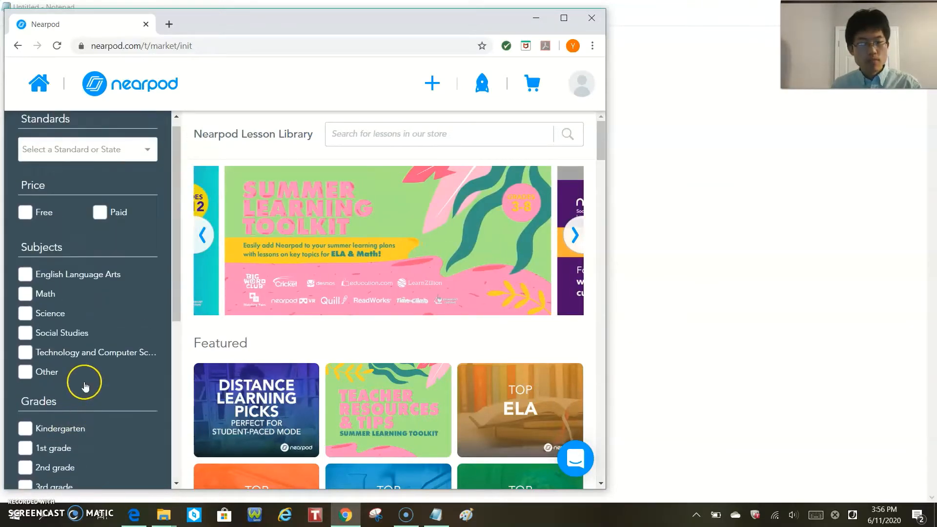
- Set the lesson library's standards filter to Alabama and clear it again
left_click(143, 152)
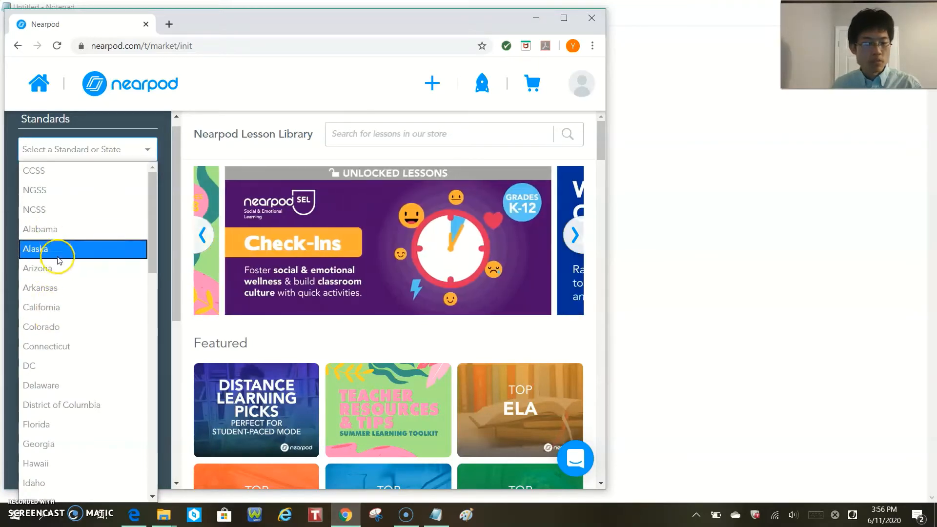
left_click(61, 239)
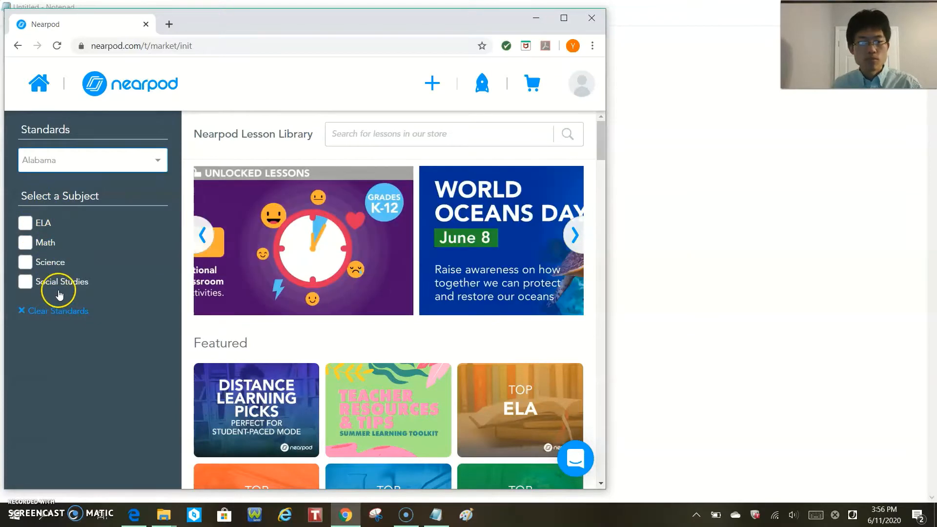
left_click(79, 317)
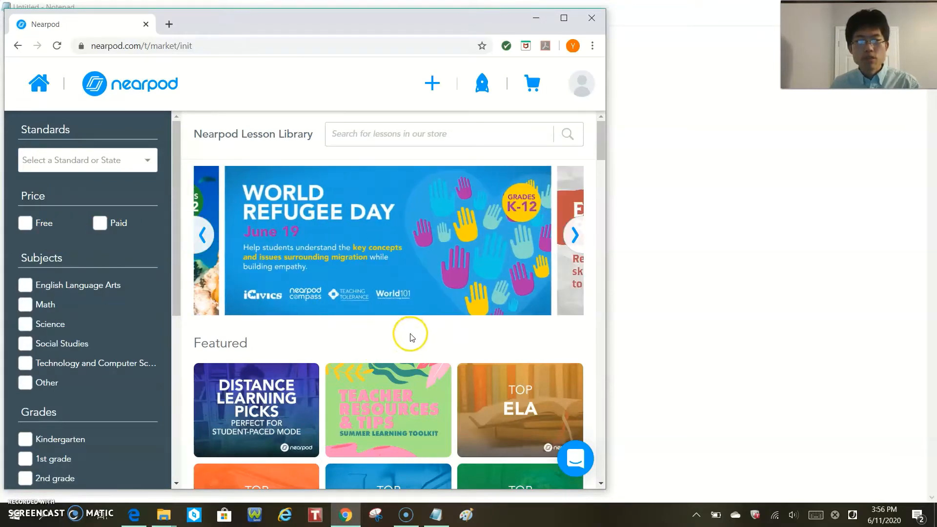
- Browse the lesson library's collections from the featured lessons through to Holidays & Events and back
scroll(405, 336, "down", 10)
scroll(391, 337, "down", 9)
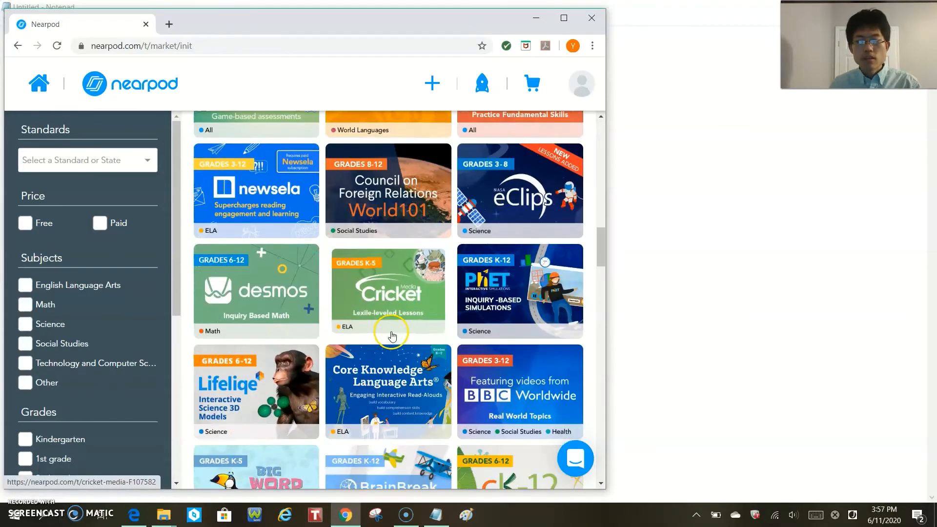
scroll(393, 332, "down", 5)
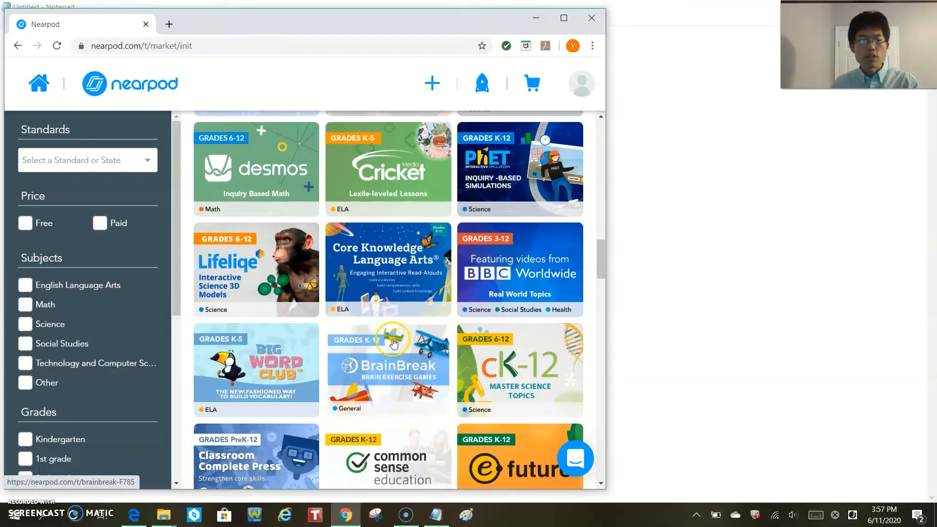
scroll(397, 344, "down", 1)
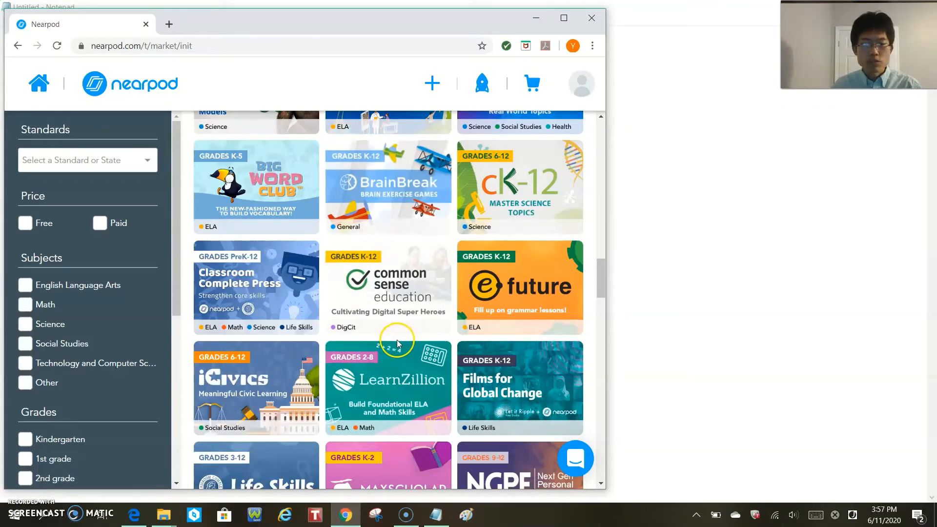
scroll(398, 344, "down", 10)
scroll(398, 344, "down", 20)
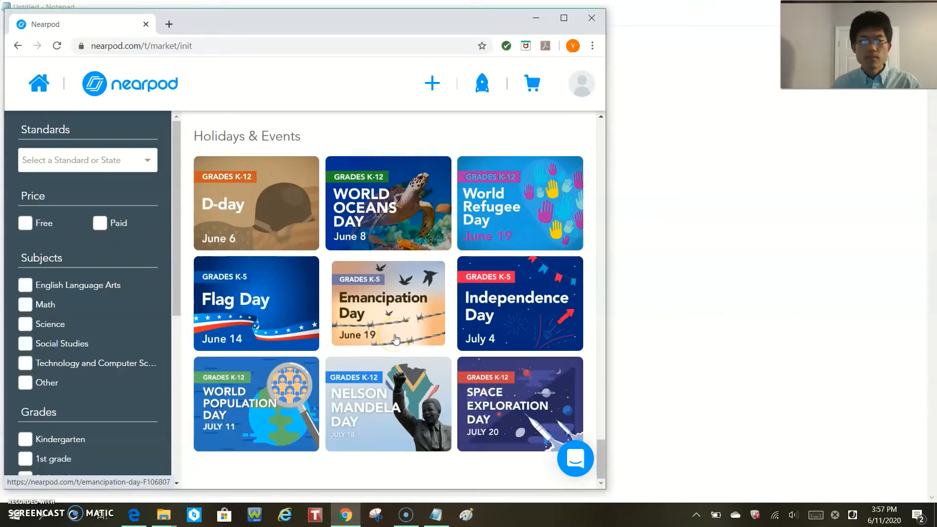
scroll(396, 339, "up", 20)
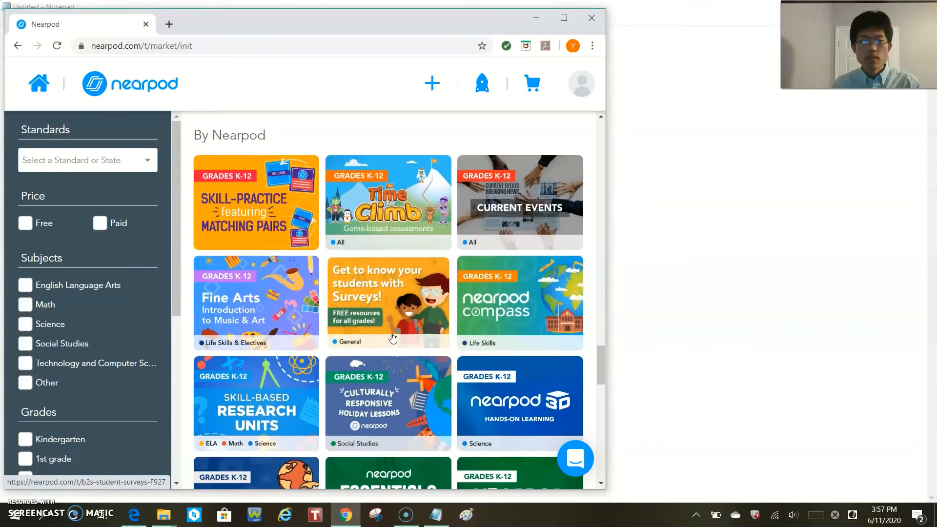
scroll(390, 338, "up", 10)
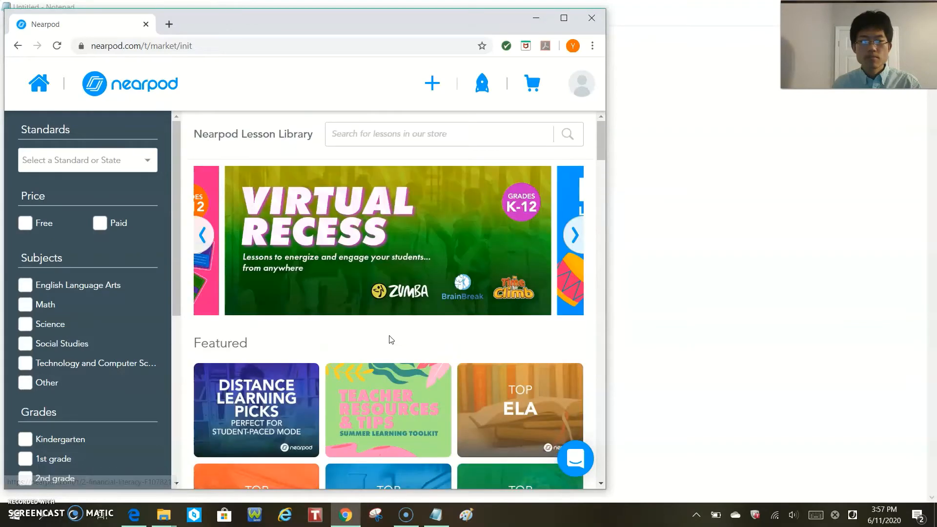
left_click(116, 198)
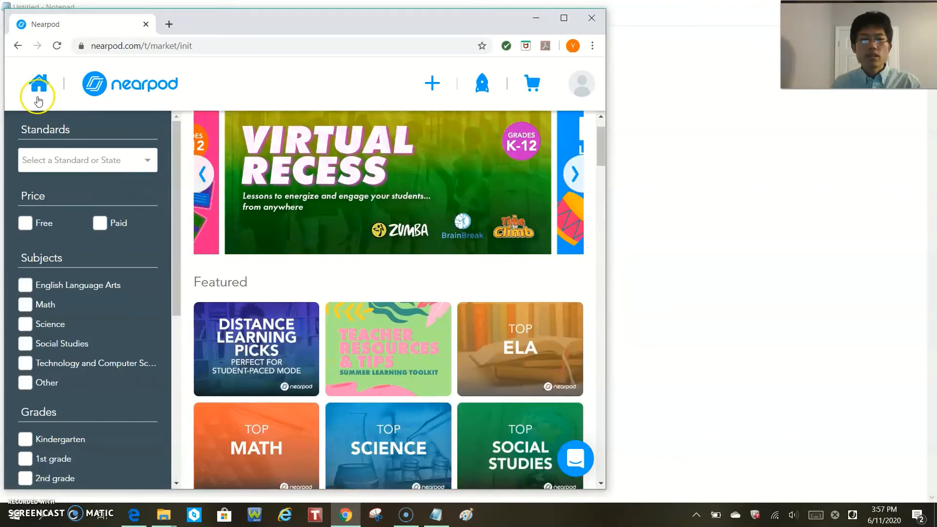
- Return to My Library and open the Demo for YouTube lesson for editing
left_click(37, 98)
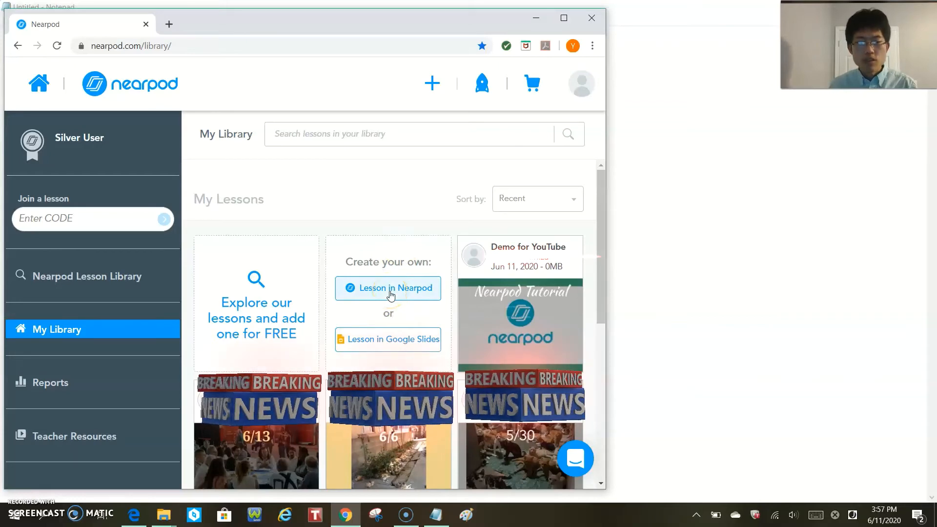
mouse_move(501, 336)
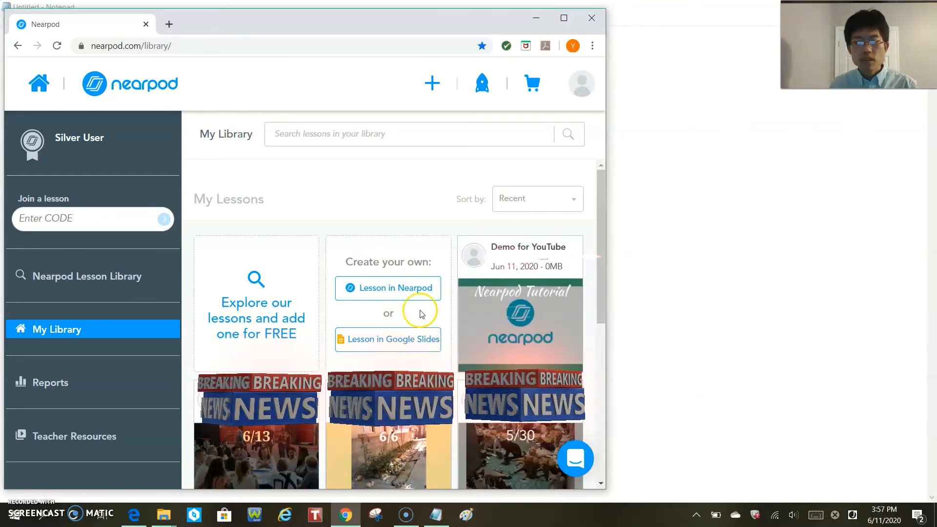
left_click(488, 356)
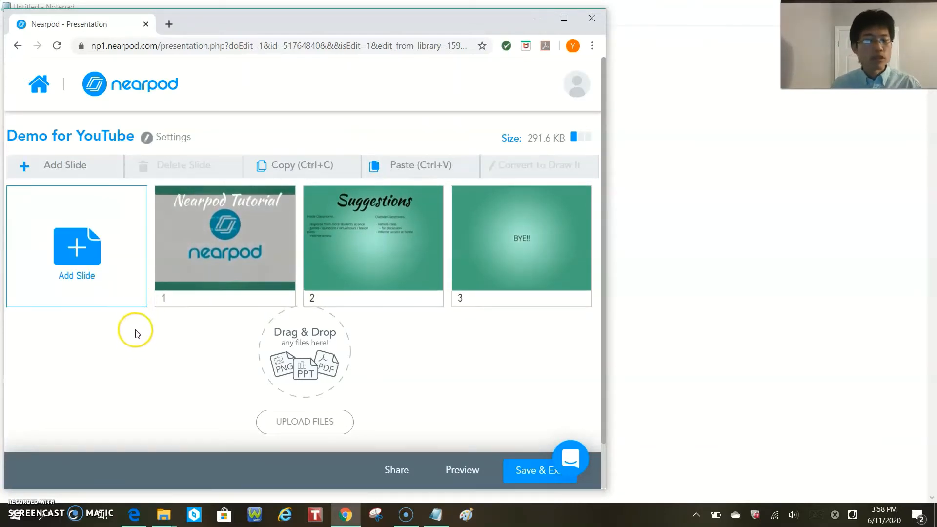
- Review the content types and the web content form offered for a new slide, and close without adding one
left_click(118, 285)
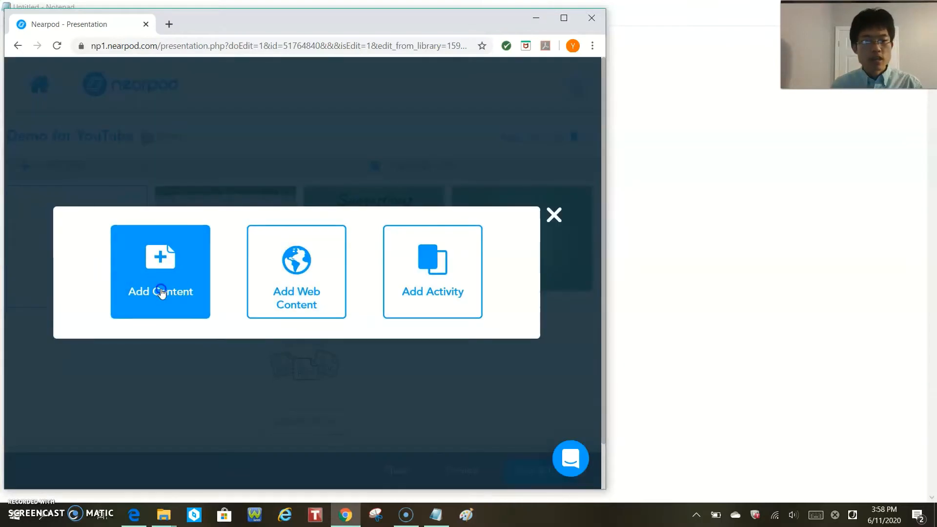
left_click(162, 292)
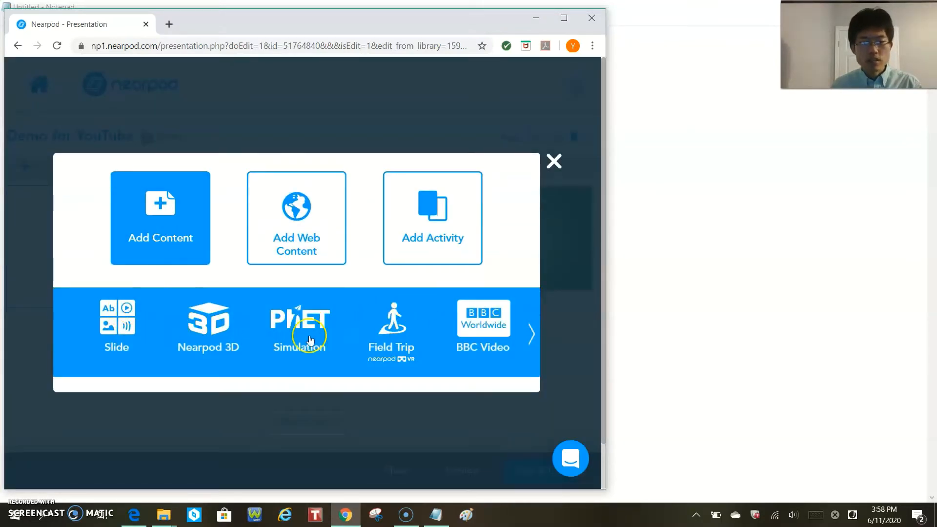
left_click(531, 337)
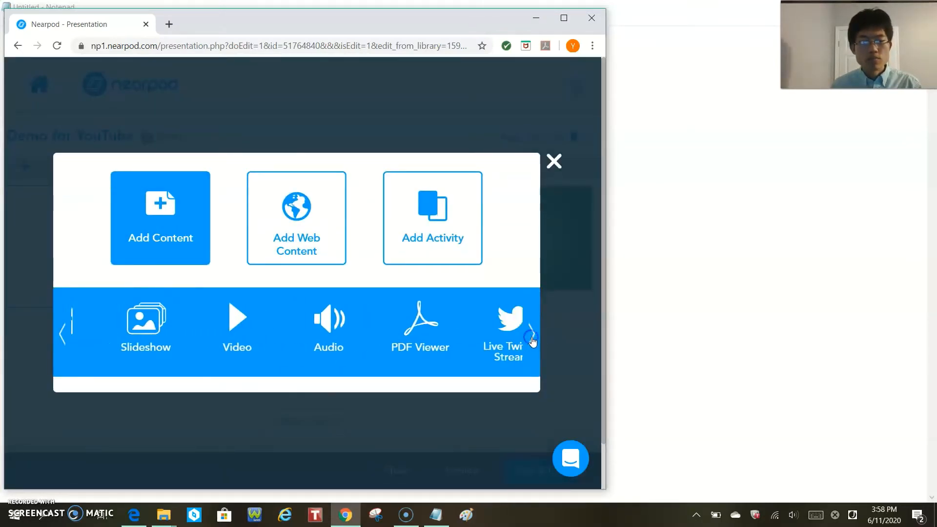
left_click(308, 238)
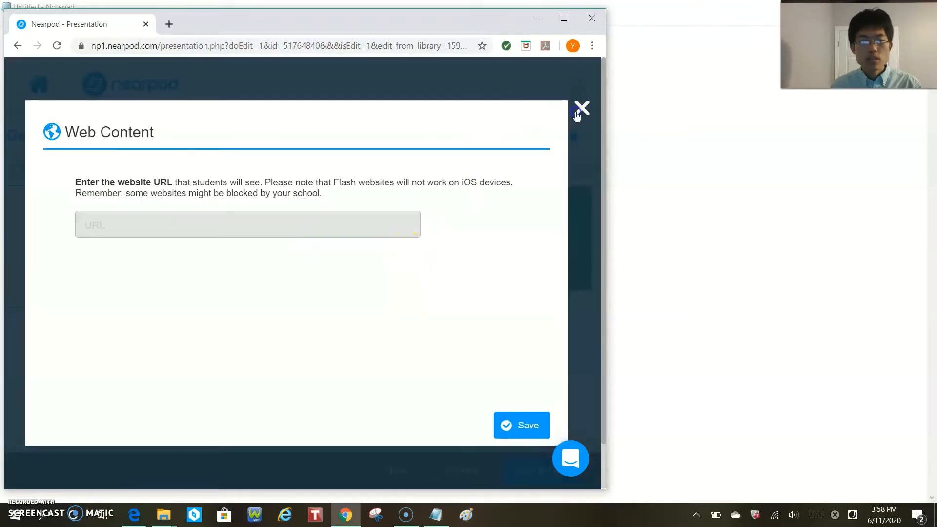
left_click(581, 108)
- Review the activity types offered for a new slide and close the selection without adding one
left_click(115, 242)
left_click(398, 283)
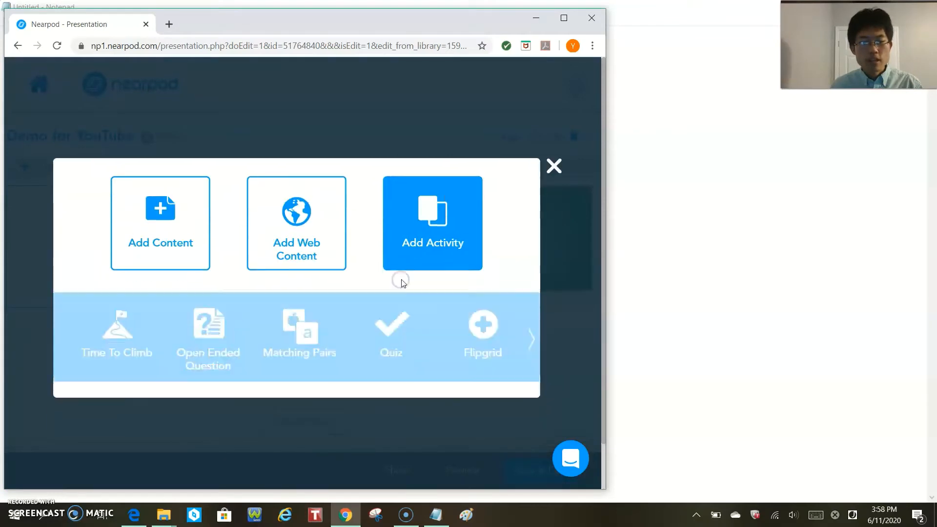
left_click(531, 333)
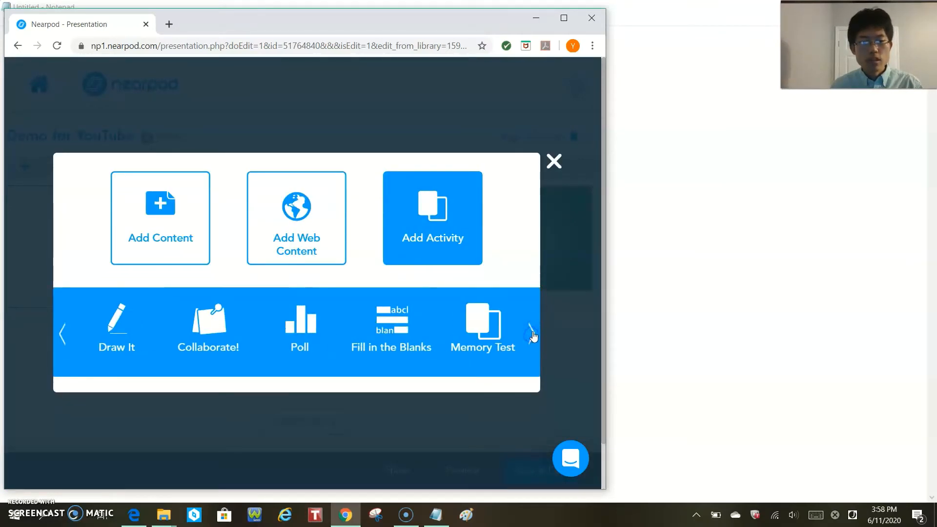
left_click(554, 166)
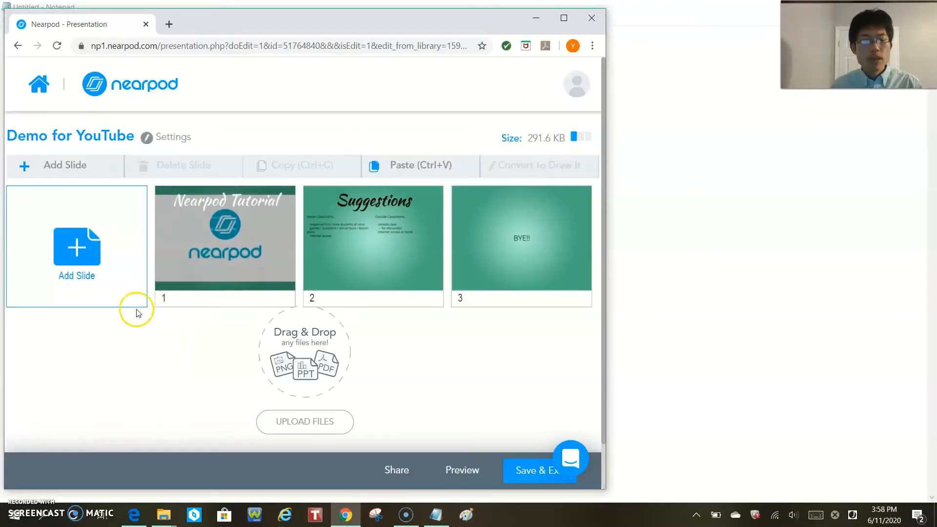
- Examine the options for adding or pasting a slide before slide 1 and between slides 1 and 2, and dismiss them
right_click(153, 253)
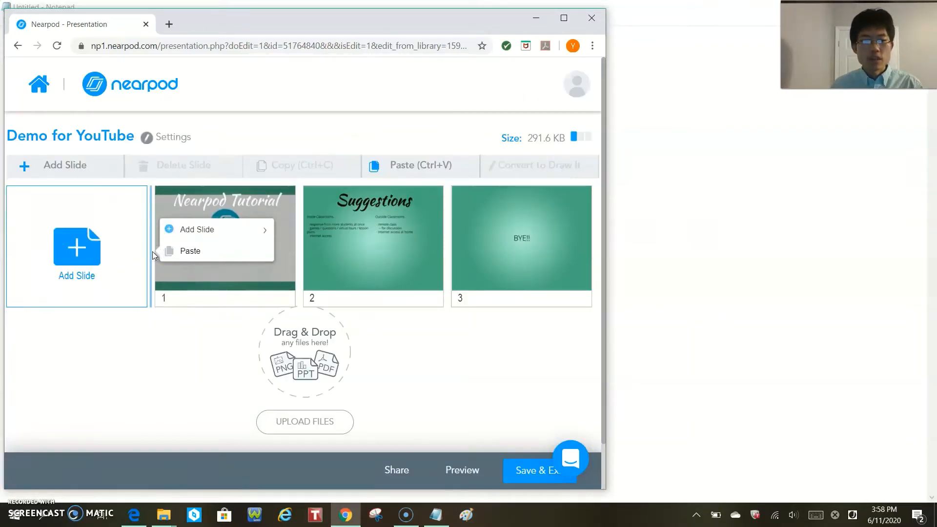
right_click(297, 264)
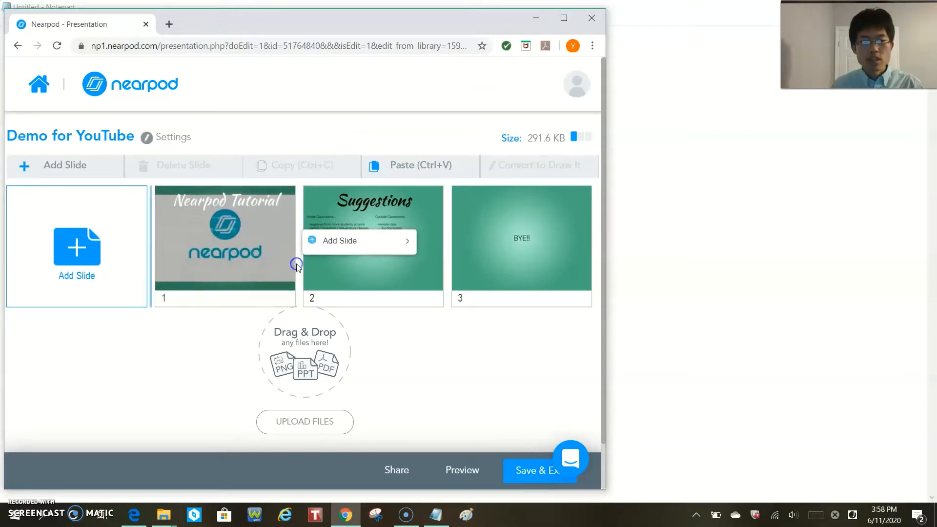
mouse_move(342, 246)
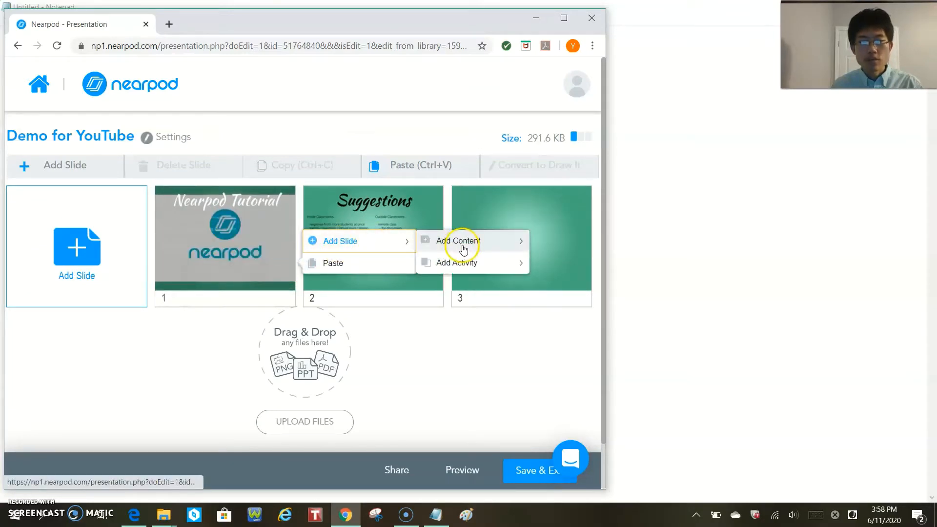
mouse_move(458, 261)
left_click(274, 137)
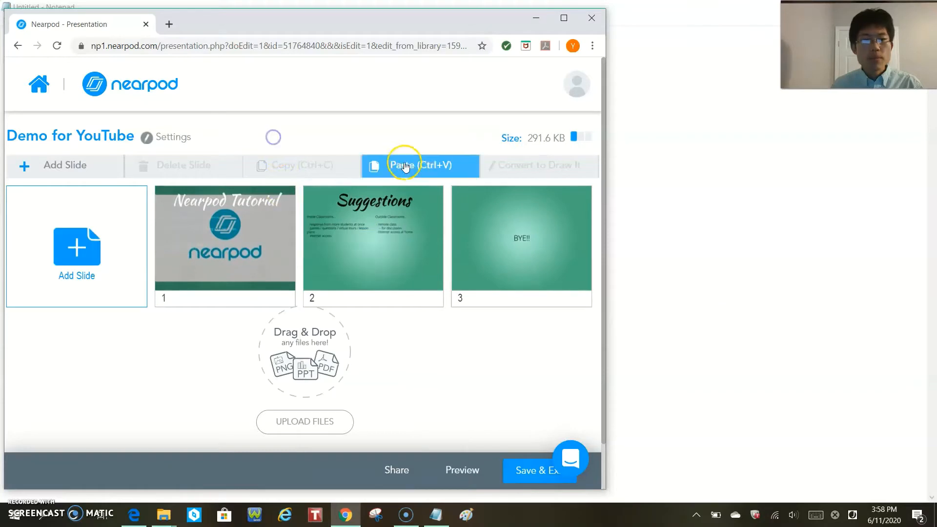
- Copy slide 1 and review the other slide commands available for it
left_click(268, 236)
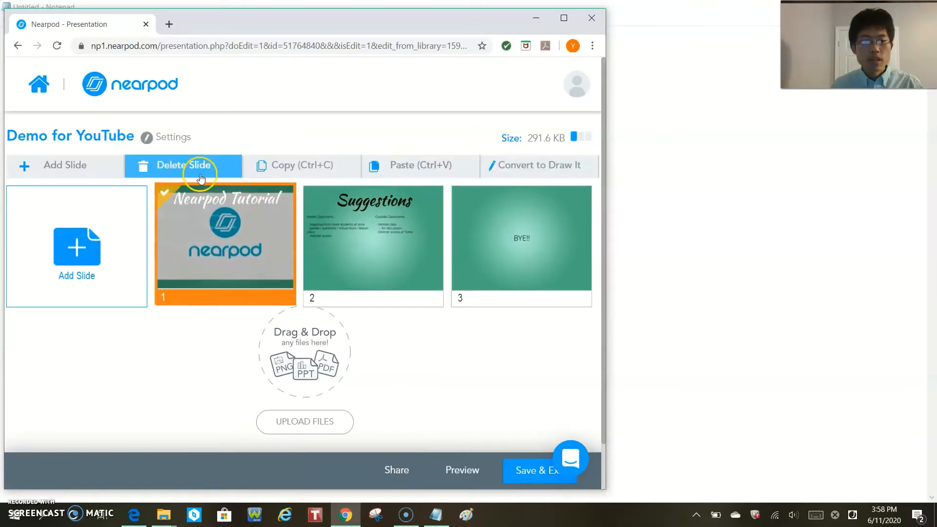
left_click(317, 166)
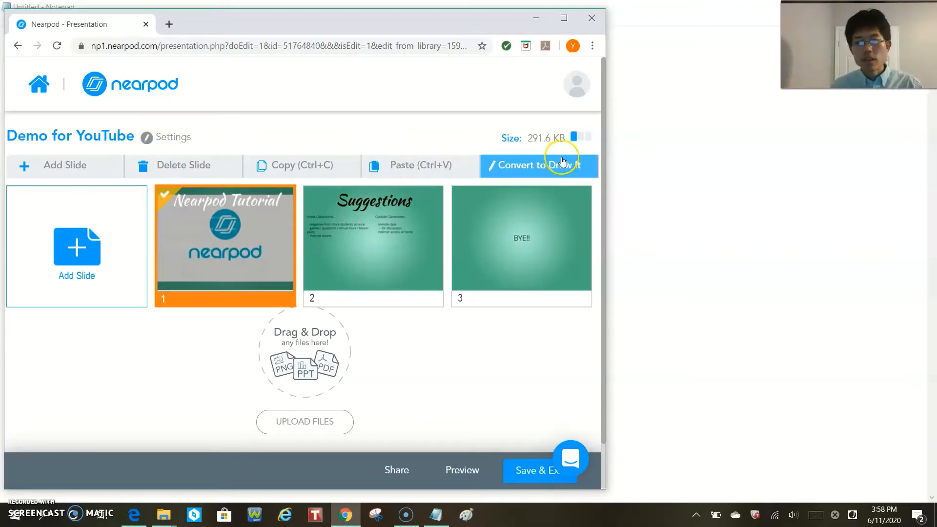
- Insert a new content slide between slides 1 and 2 and title it "Slide"
left_click(300, 250)
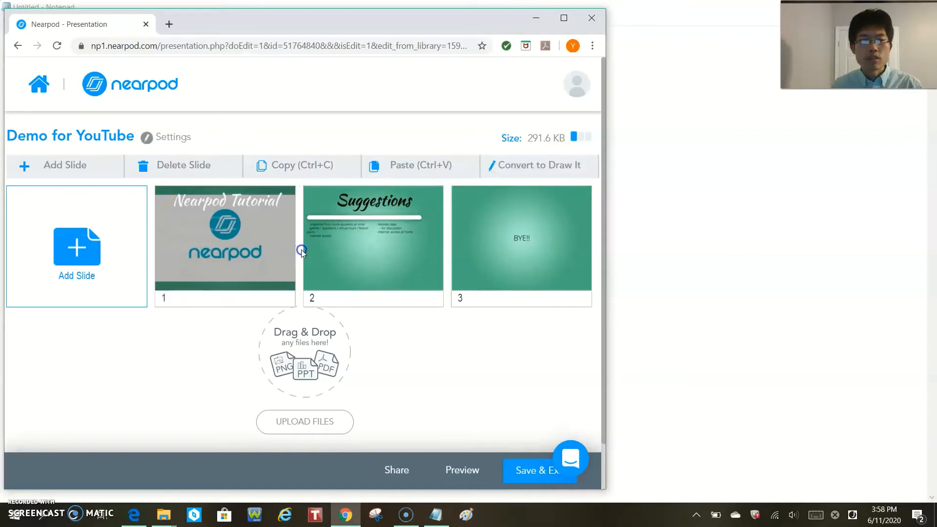
mouse_move(366, 233)
mouse_move(432, 227)
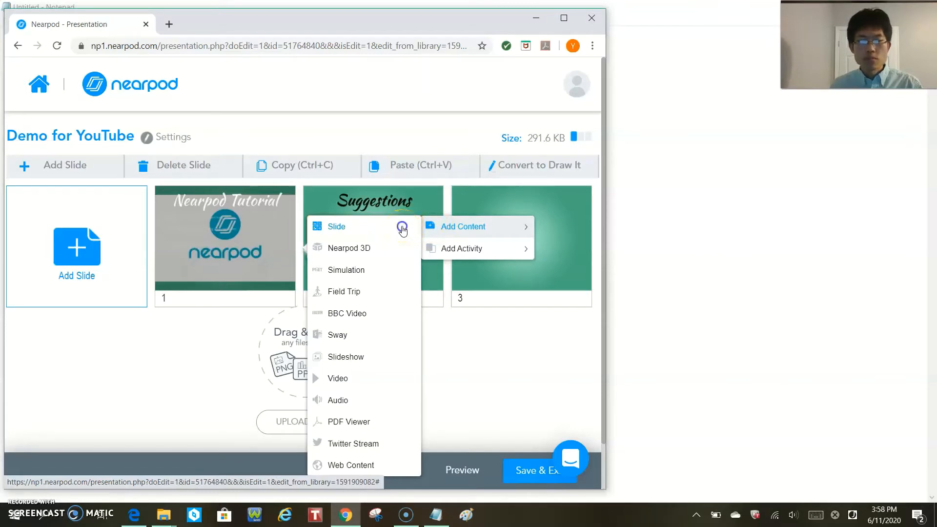
left_click(402, 230)
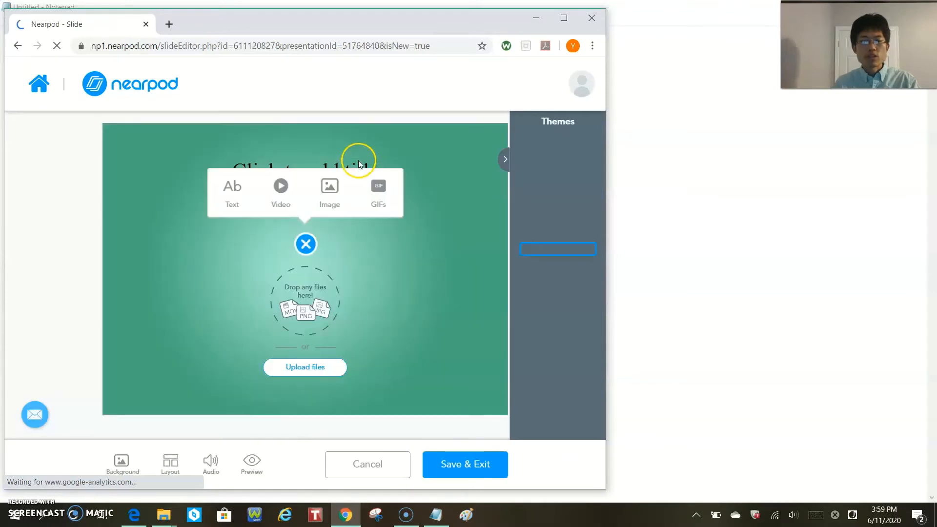
left_click(358, 159)
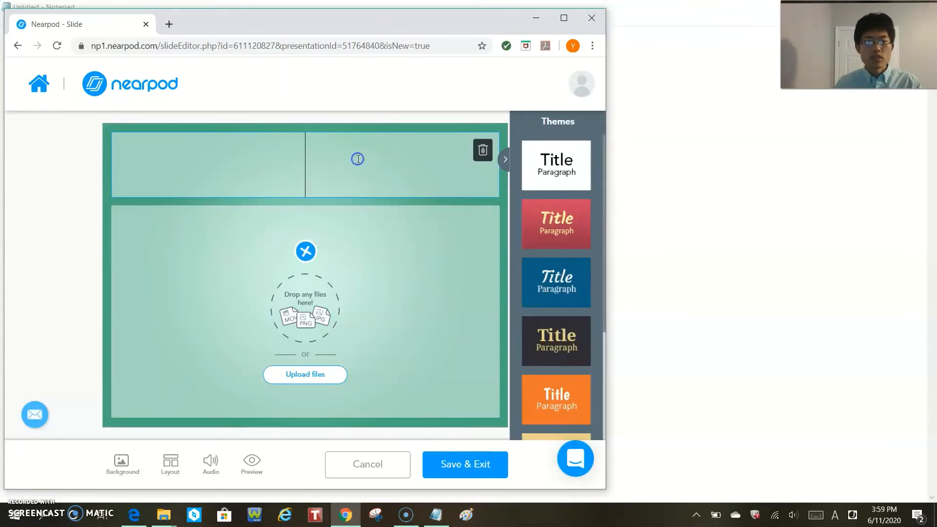
type("Slide")
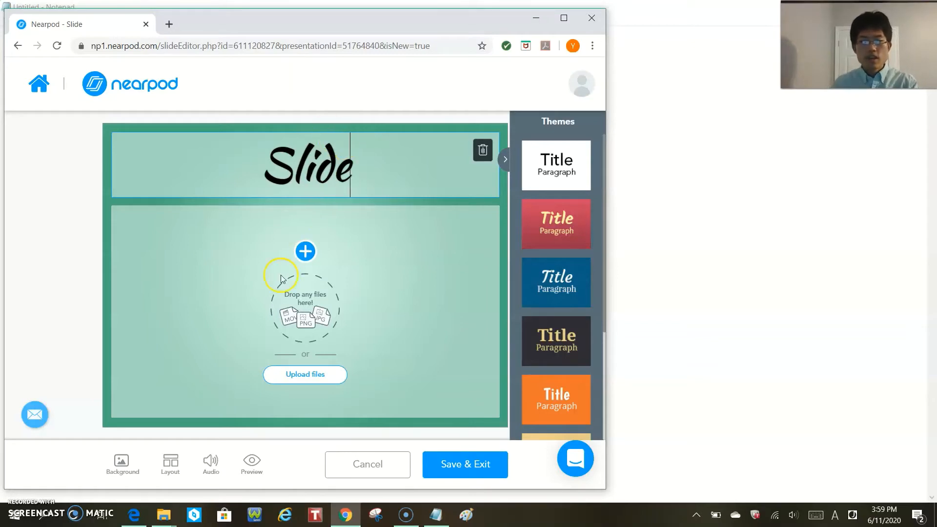
- Review the element types offered for the slide body and set the slide layout to Title + two elements
left_click(306, 251)
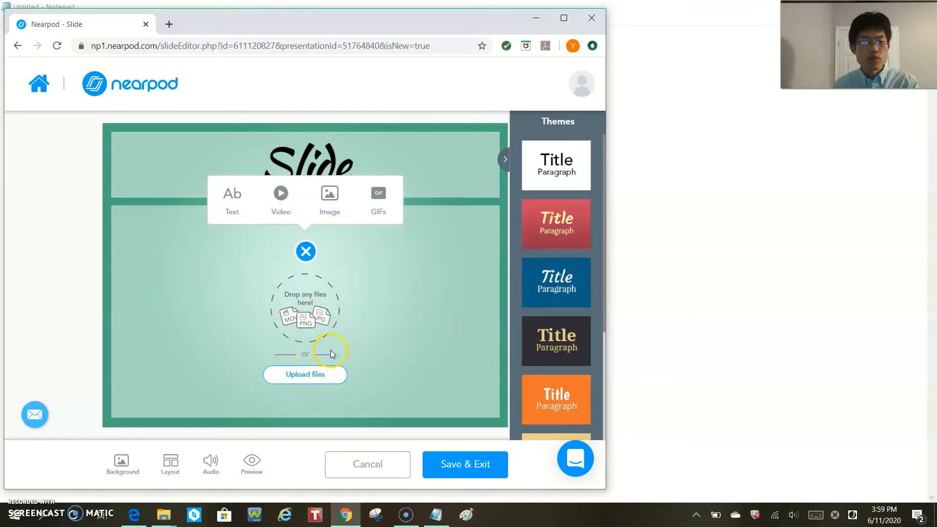
left_click(186, 390)
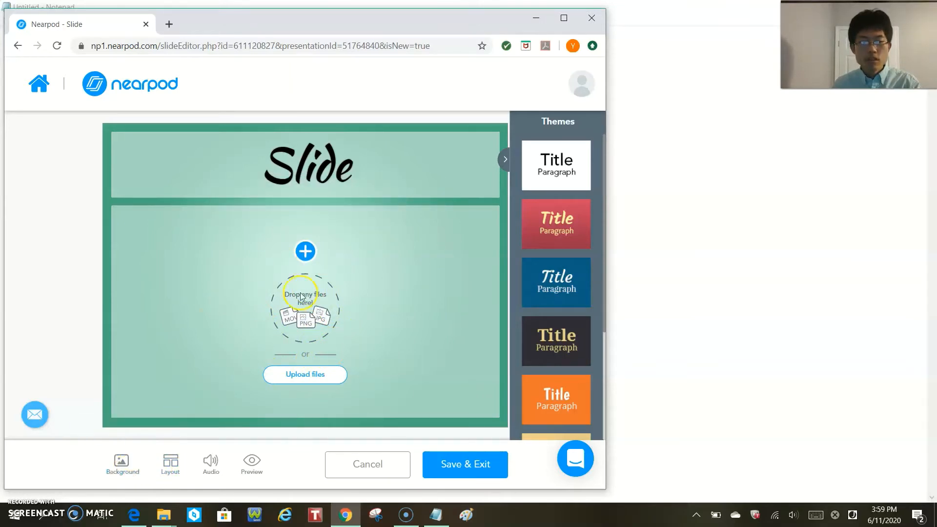
left_click(180, 464)
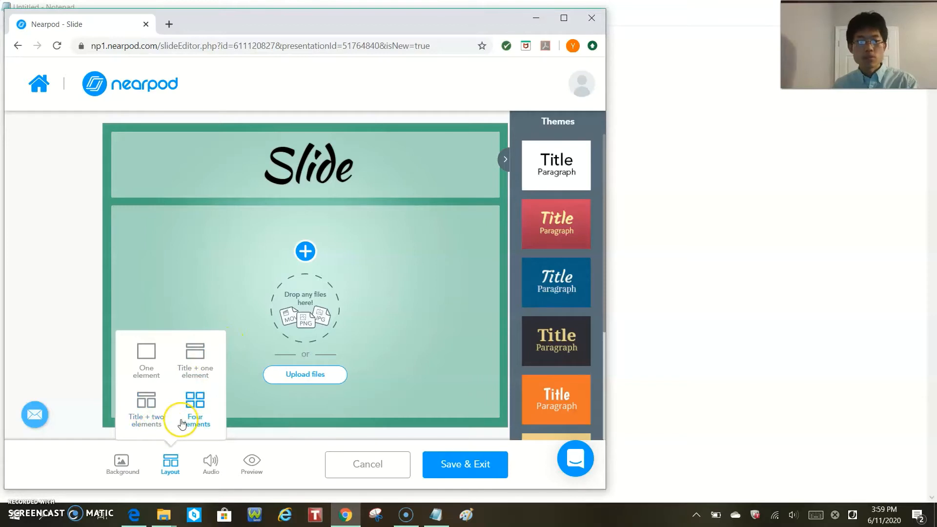
left_click(146, 407)
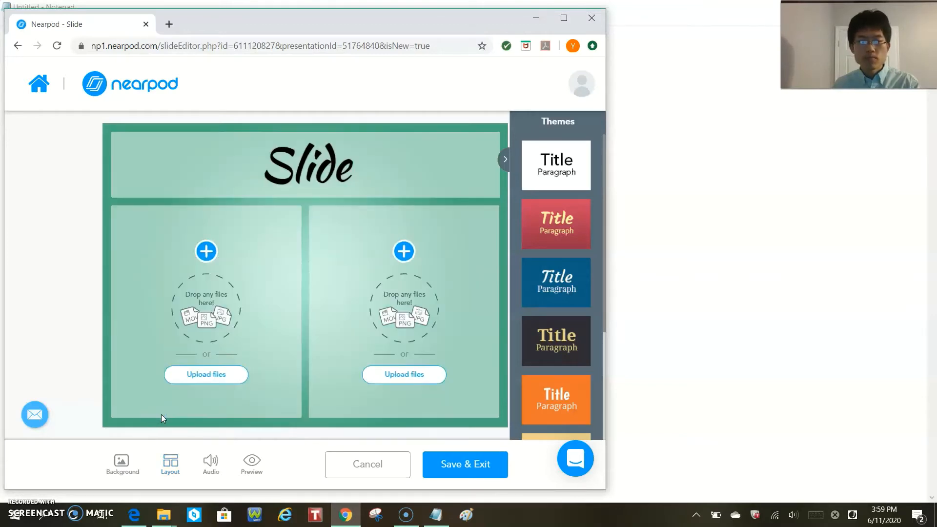
- Review the available layouts and themes without changing them, and save the slide and exit its editor
left_click(171, 461)
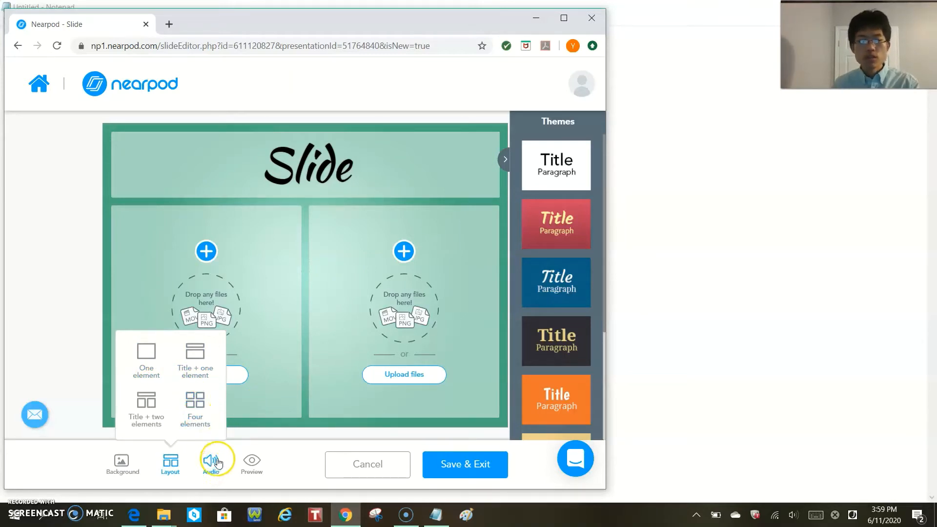
left_click(331, 392)
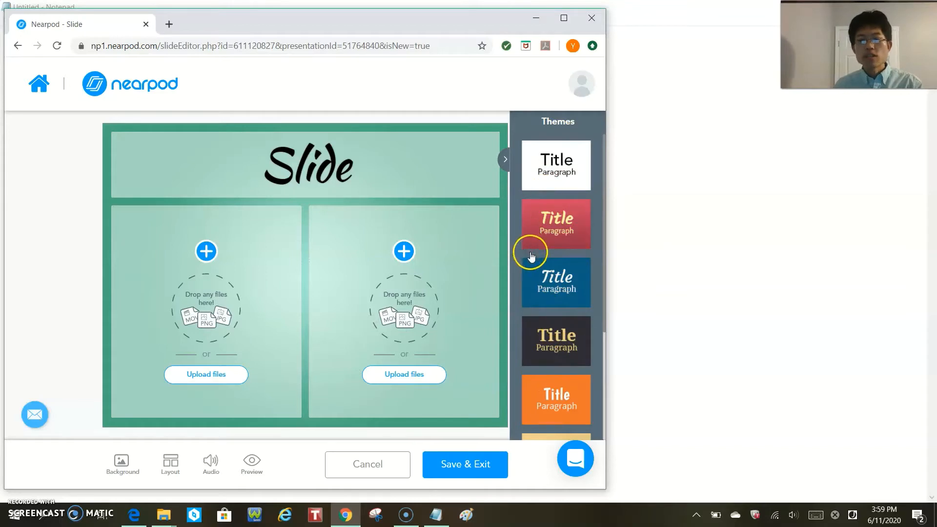
scroll(532, 278, "down", 2)
scroll(534, 283, "down", 1)
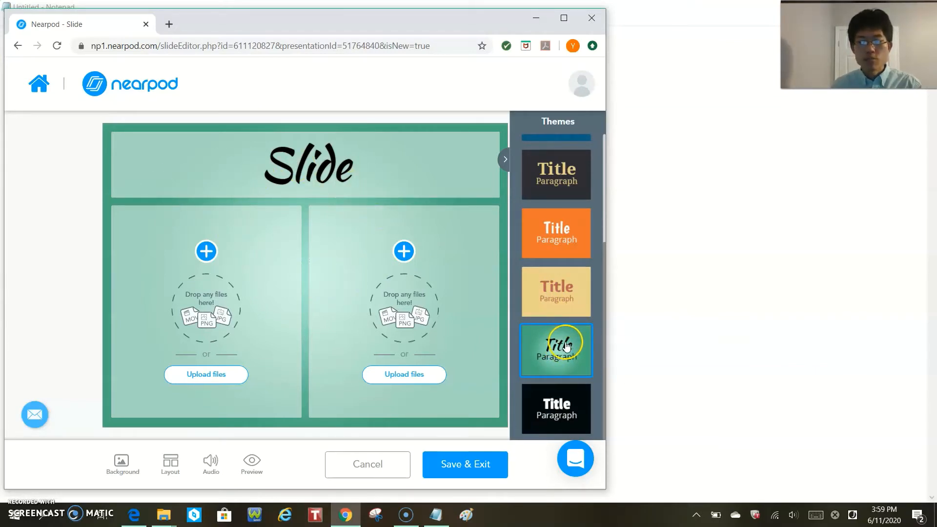
scroll(560, 351, "up", 4)
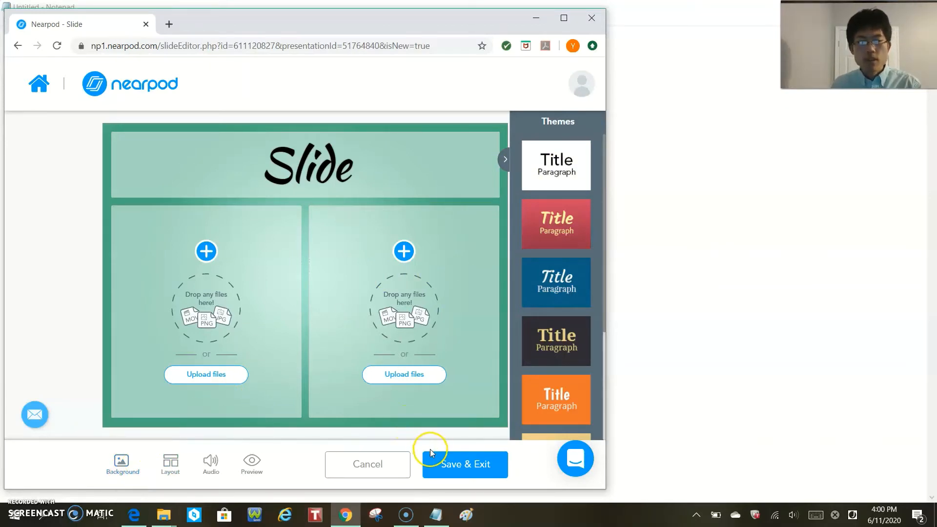
left_click(490, 477)
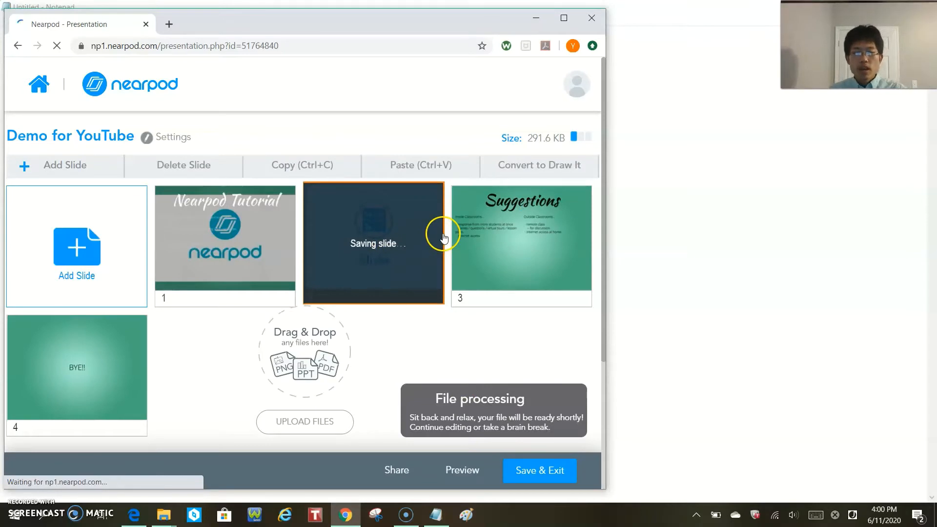
- Start adding Nearpod 3D content between slides 2 and 3
right_click(454, 200)
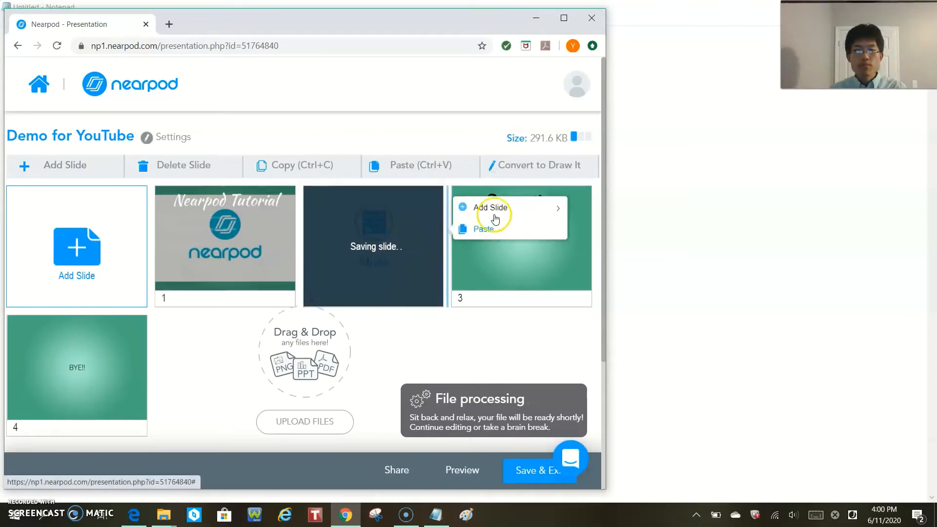
right_click(447, 235)
mouse_move(469, 213)
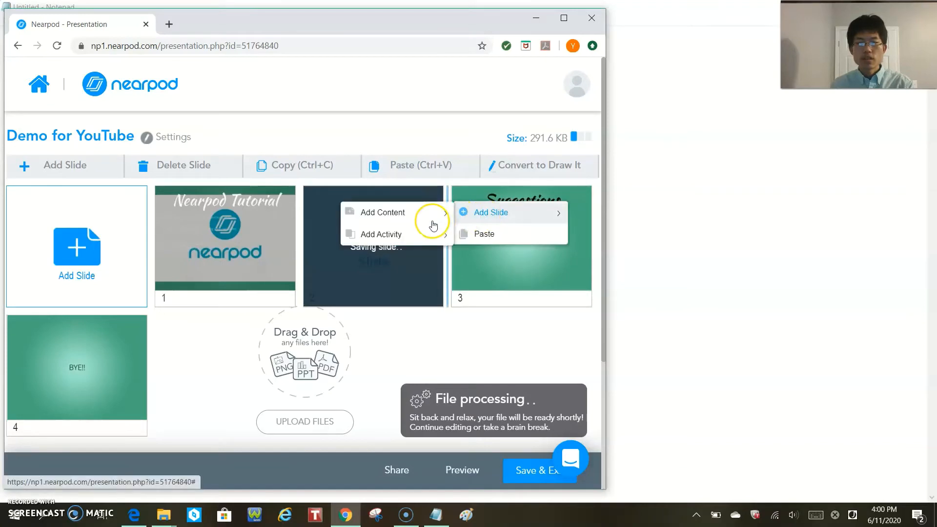
mouse_move(429, 215)
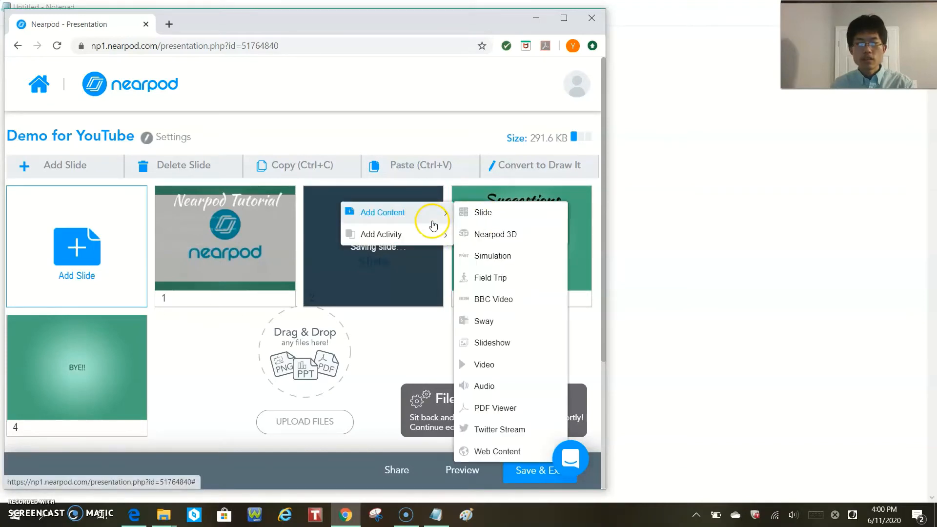
left_click(488, 239)
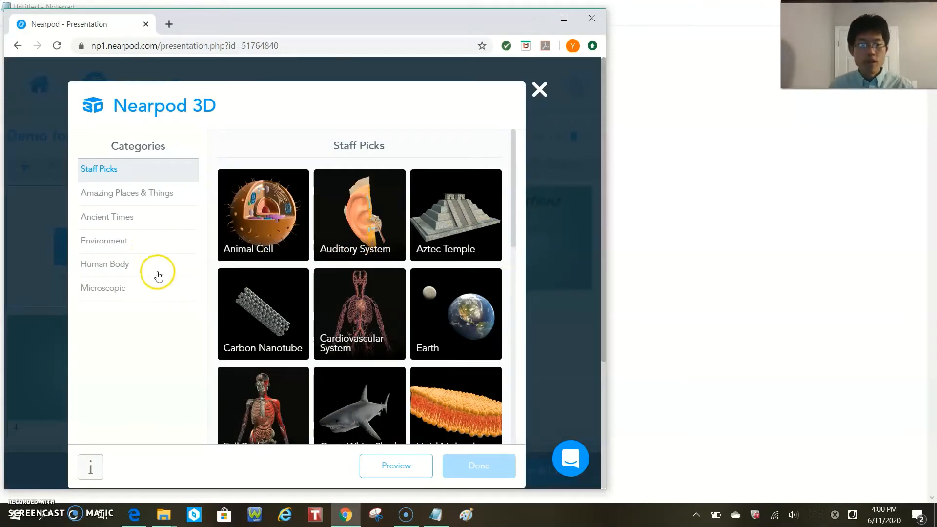
- Browse the Nearpod 3D categories and add the Galaxy model from Amazing Places & Things
left_click(165, 289)
left_click(146, 259)
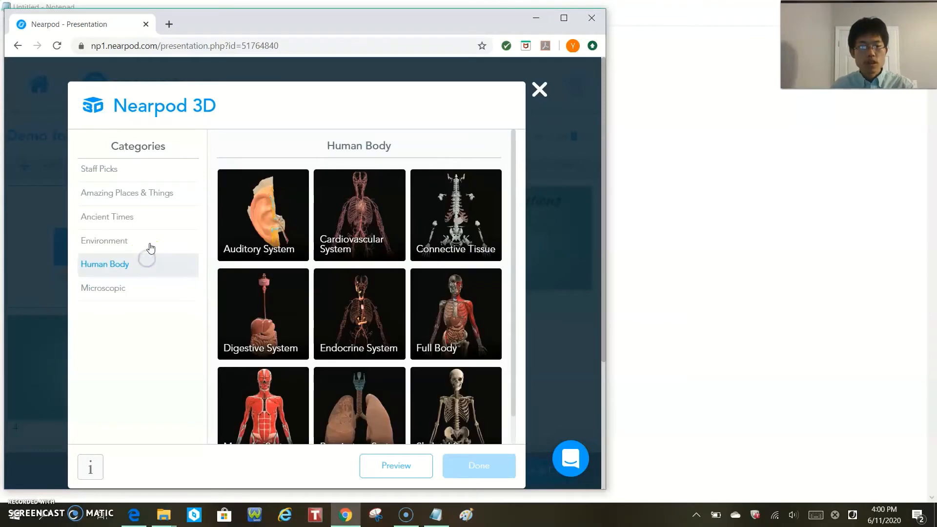
left_click(151, 246)
left_click(148, 220)
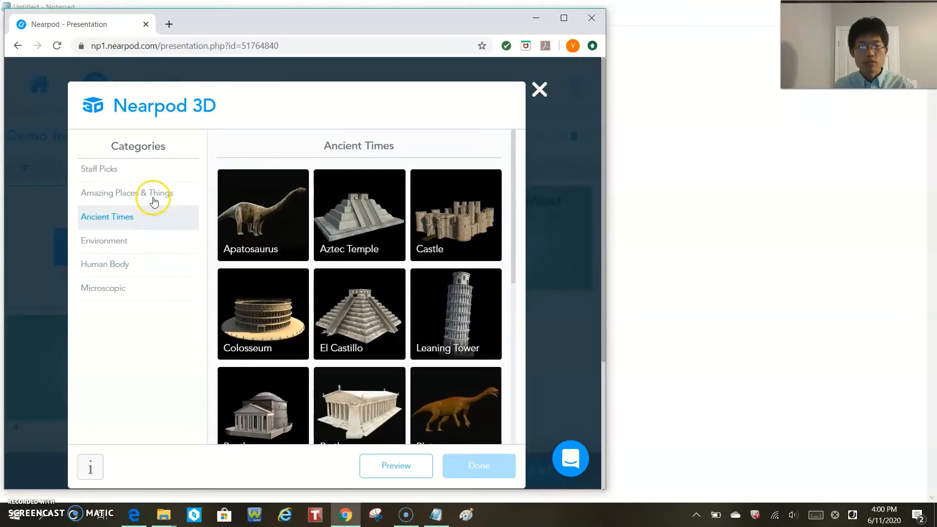
left_click(154, 196)
scroll(259, 266, "down", 5)
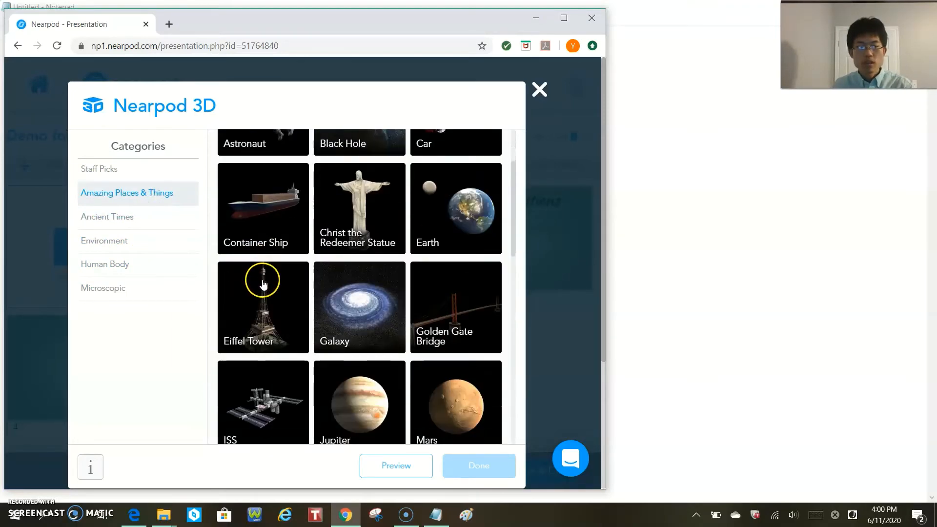
scroll(257, 286, "down", 2)
scroll(317, 254, "up", 3)
left_click(351, 201)
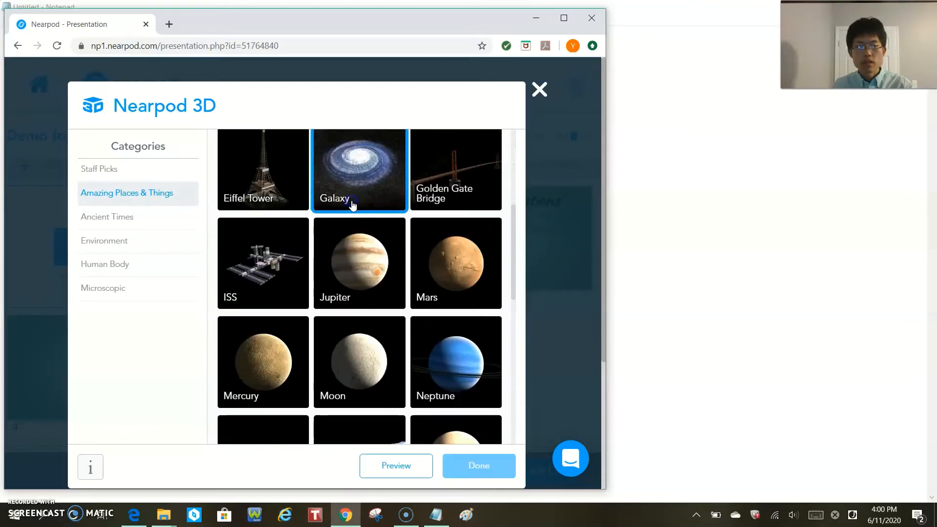
left_click(482, 470)
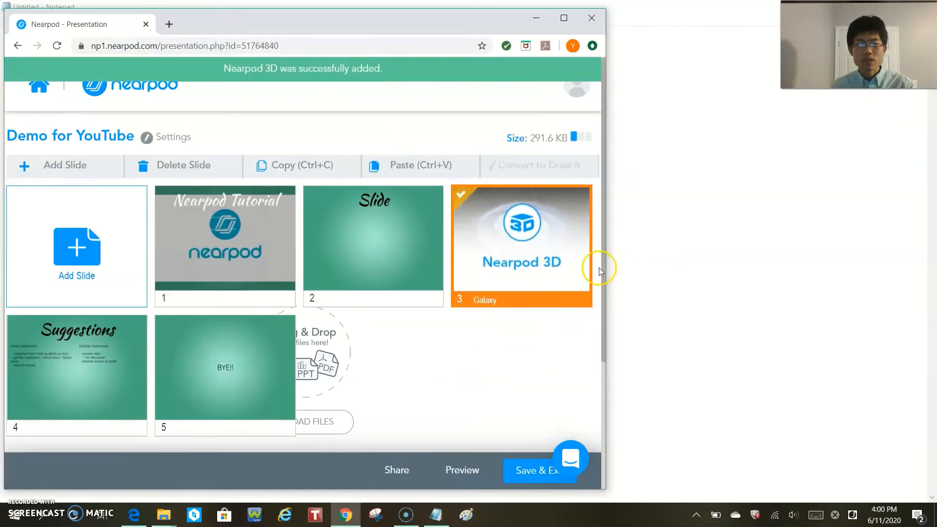
- Start adding a simulation directly after slide 3, the Galaxy 3D model
left_click(597, 271)
mouse_move(502, 246)
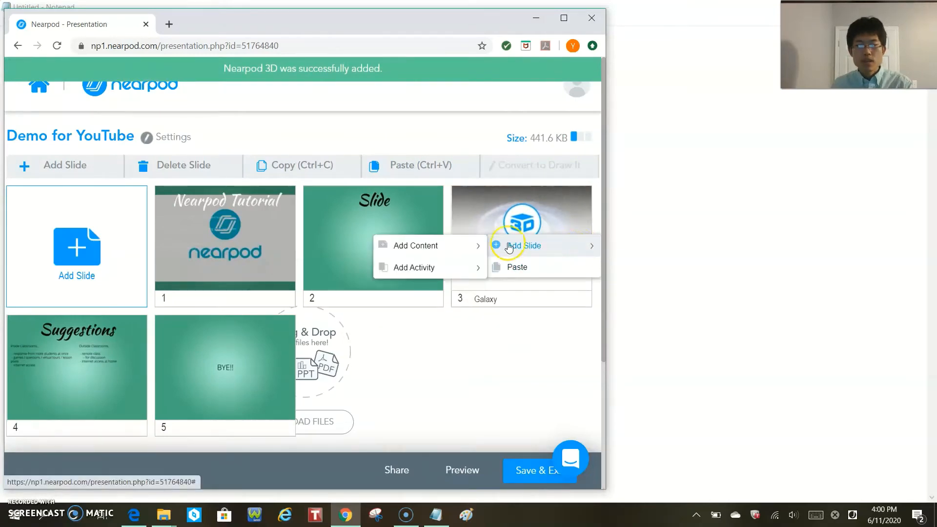
mouse_move(467, 249)
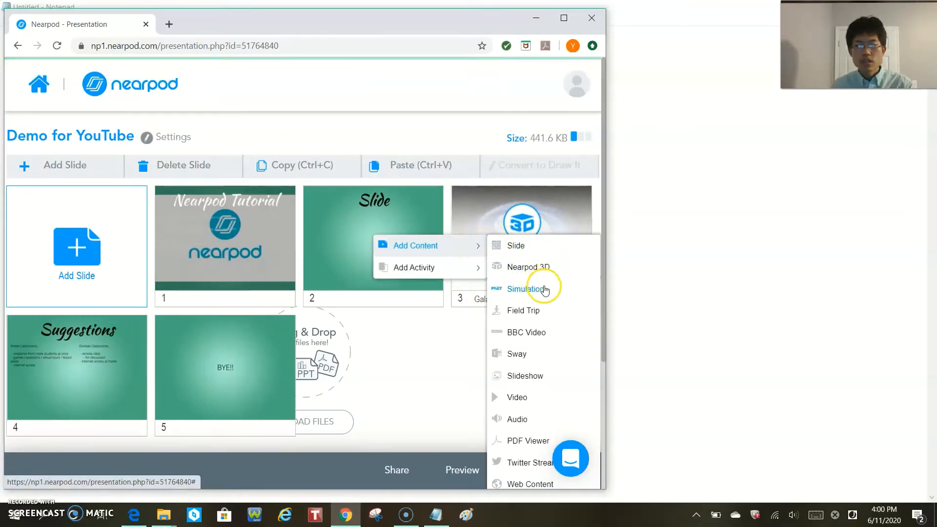
left_click(544, 289)
- Browse the PhET simulation categories and add the Area Builder Game simulation from Math: Middle School
scroll(451, 294, "down", 3)
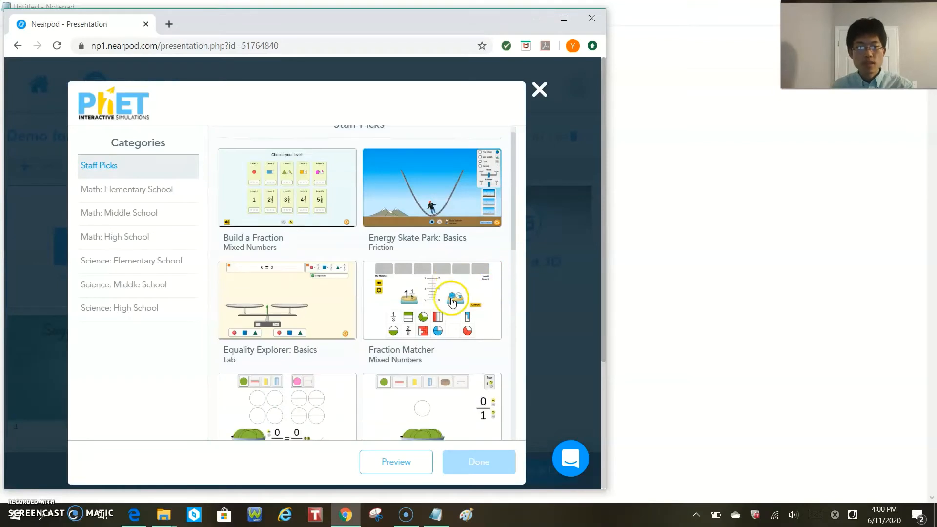
scroll(451, 294, "down", 3)
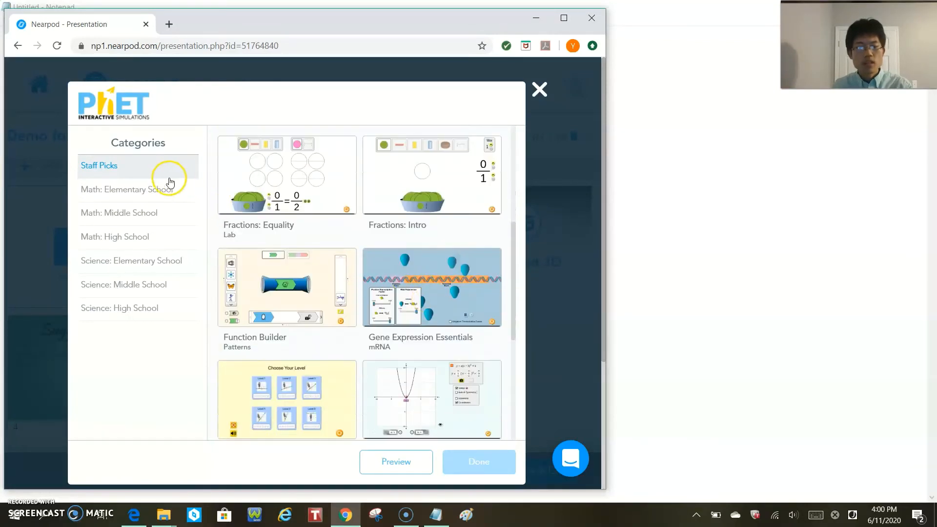
left_click_drag(130, 261, 141, 286)
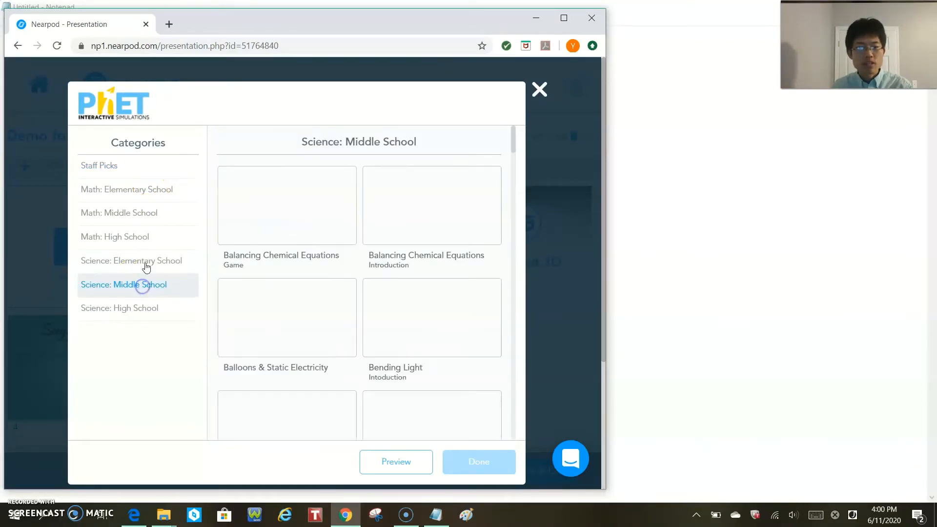
left_click(149, 220)
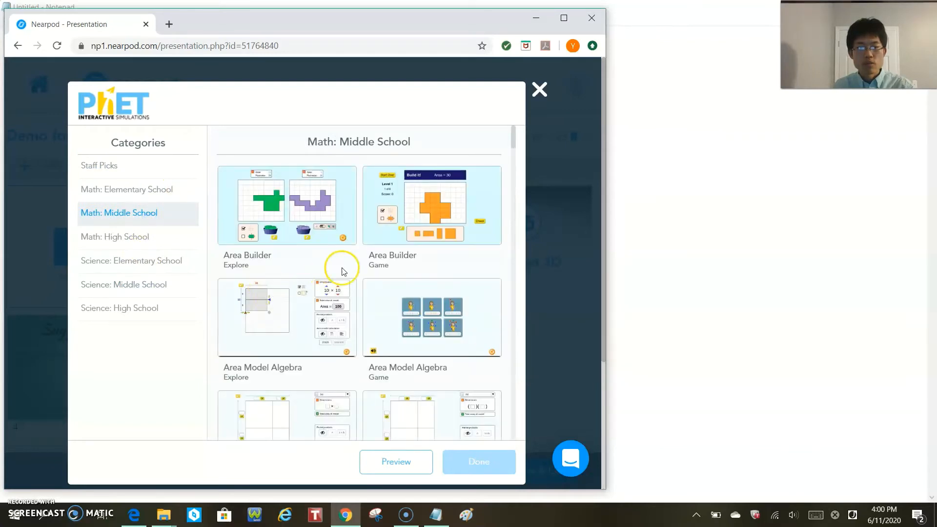
scroll(356, 281, "down", 2)
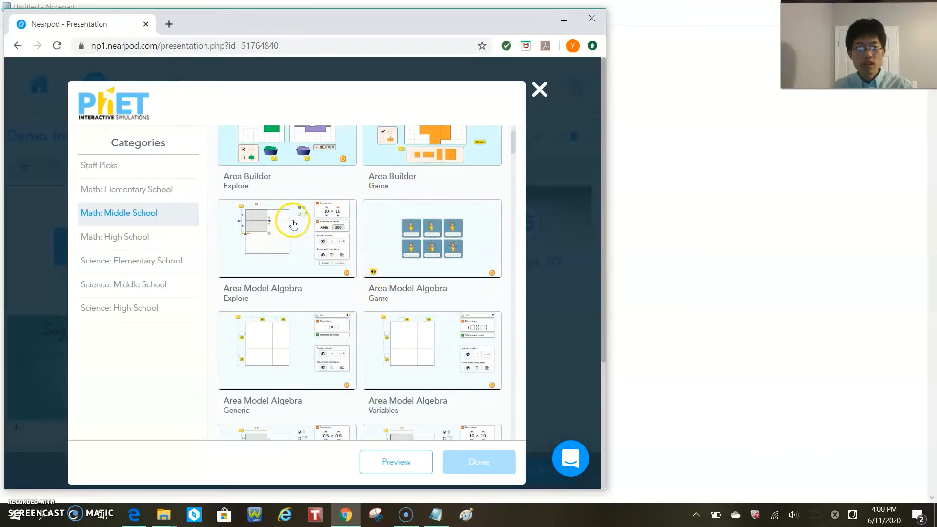
left_click(294, 225)
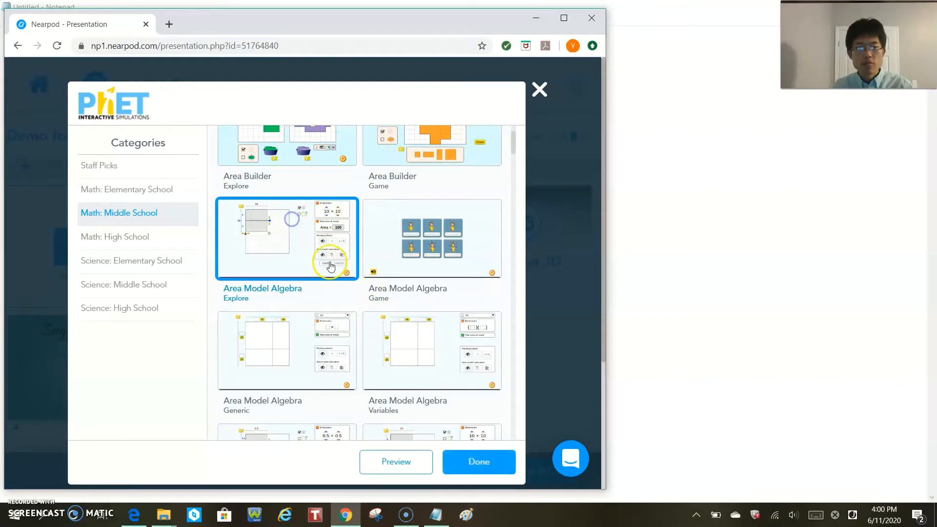
left_click(413, 142)
scroll(429, 318, "up", 1)
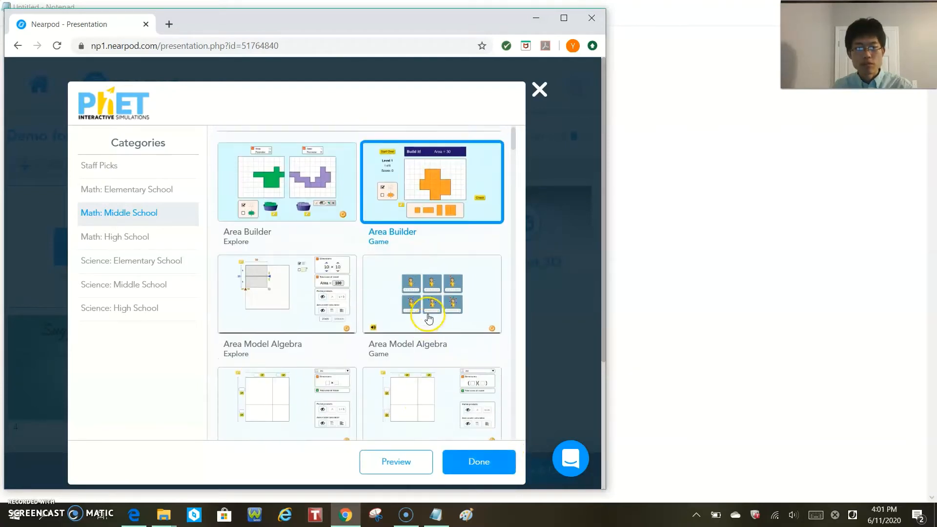
left_click(481, 467)
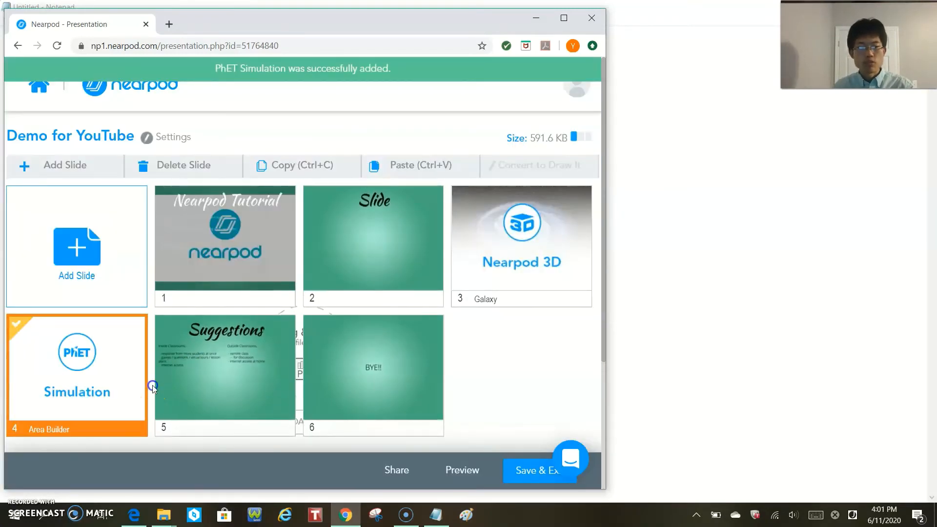
- Add the Field Trip "Great Wall of China, Juyongguan Pass 9" directly after slide 4, the Area Builder simulation
left_click(152, 385)
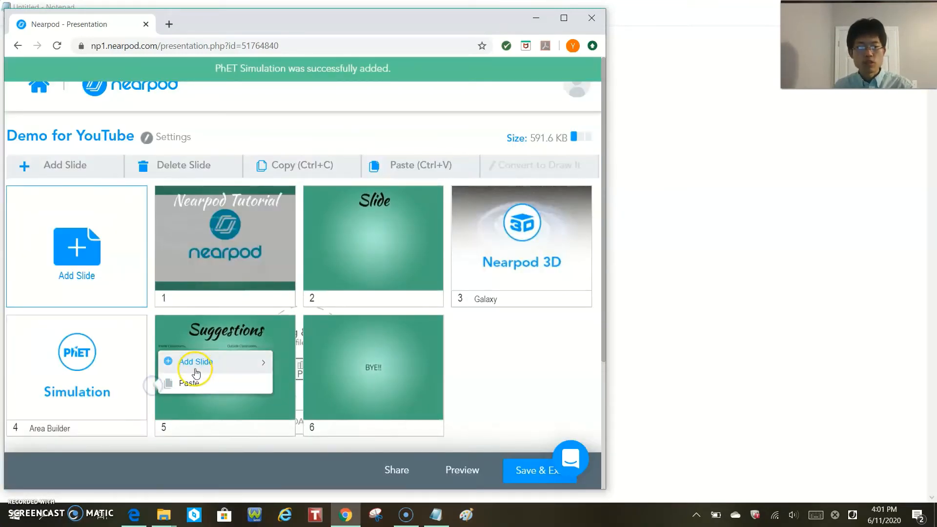
mouse_move(235, 367)
mouse_move(312, 365)
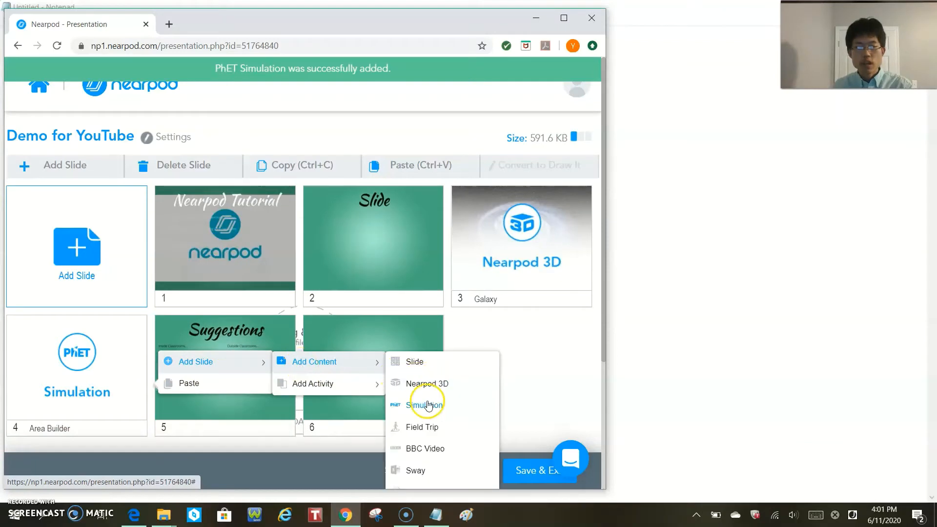
left_click(435, 429)
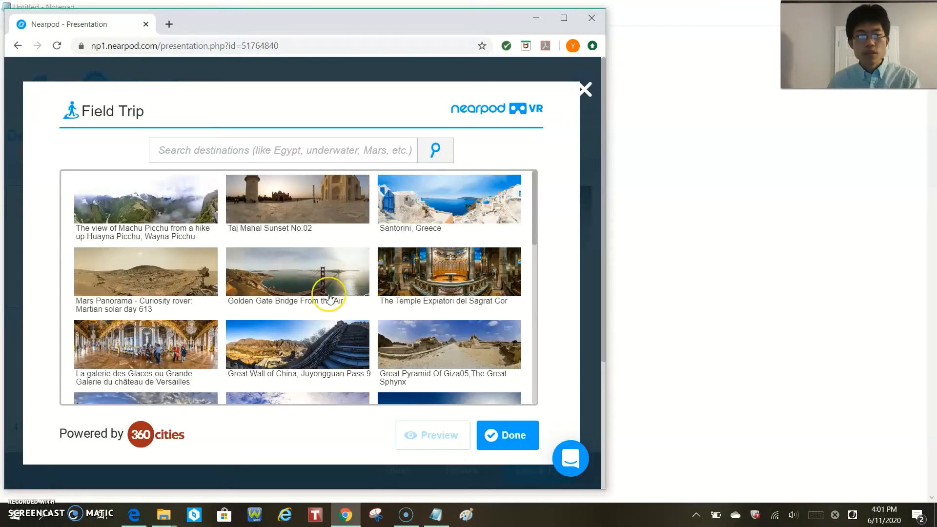
scroll(323, 347, "down", 4)
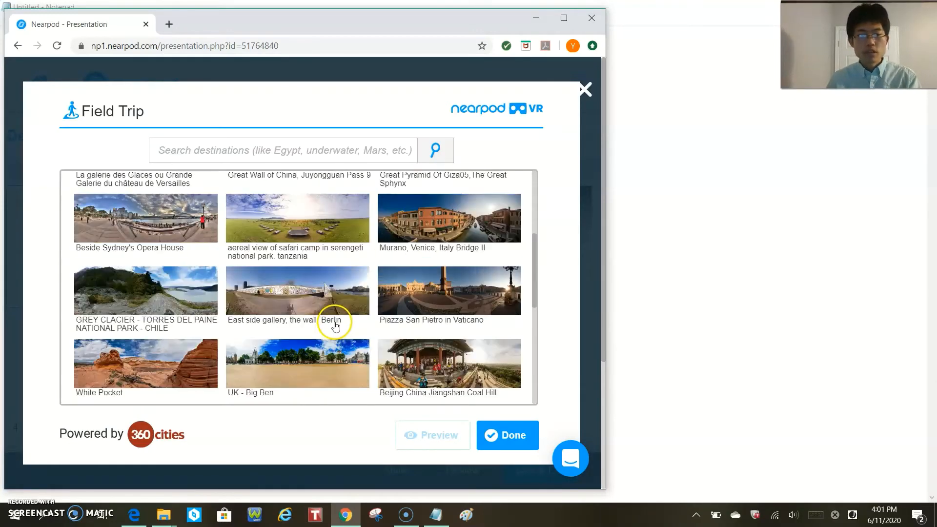
scroll(334, 320, "up", 3)
left_click(497, 429)
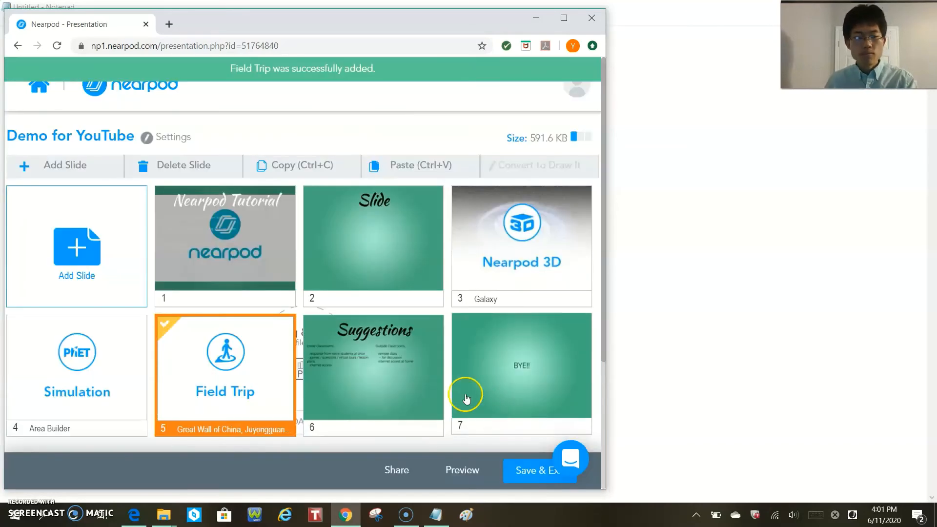
- Start adding a Time To Climb activity directly after slide 5, the Great Wall field trip
right_click(300, 371)
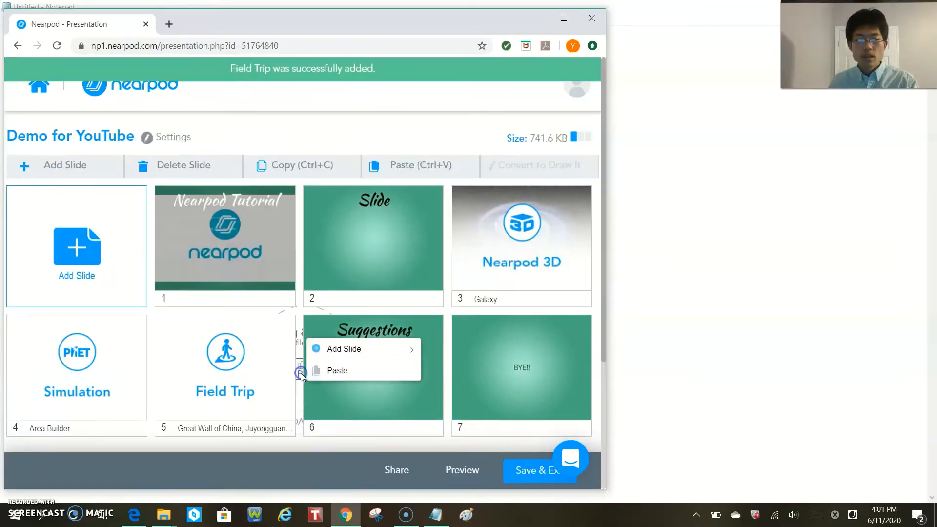
mouse_move(353, 354)
mouse_move(428, 349)
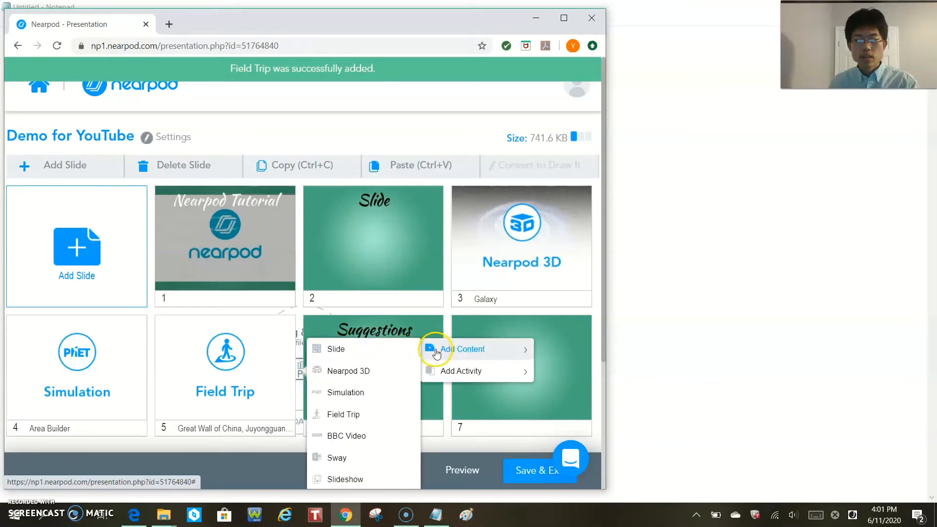
scroll(382, 370, "down", 3)
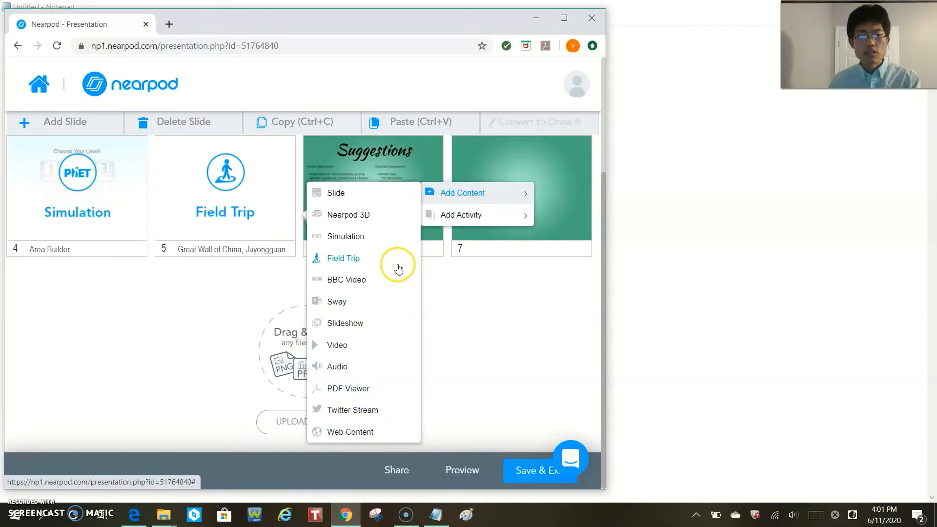
mouse_move(463, 215)
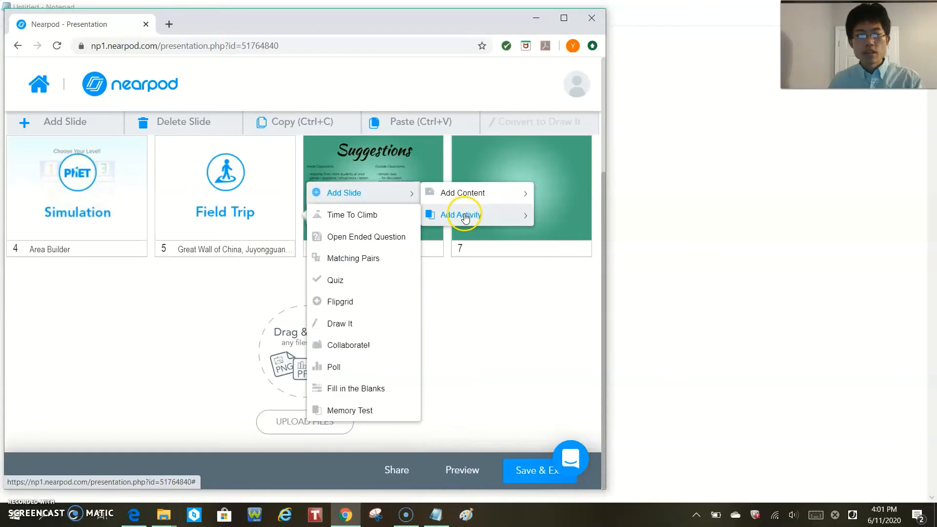
left_click(381, 220)
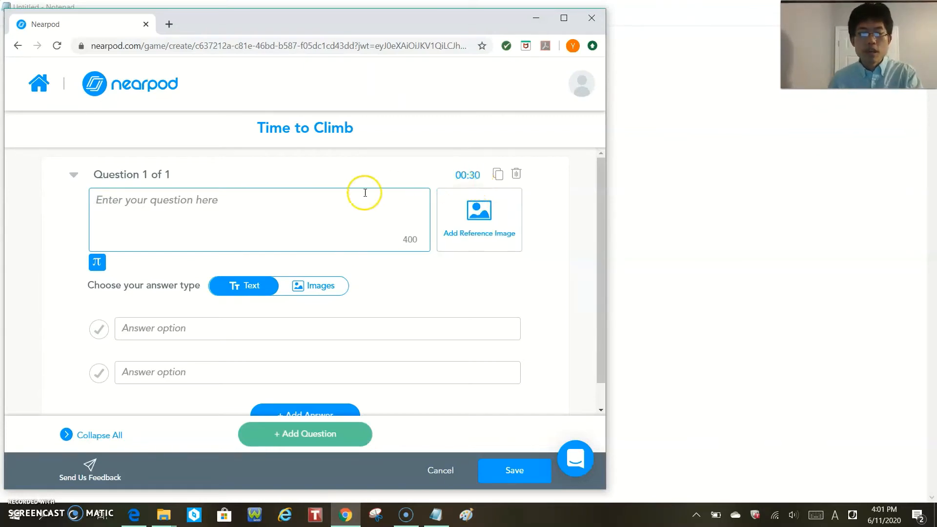
- Enter "Questions" as the Time to Climb question, with "answer" and "wrong" as its two text answer options
left_click(334, 202)
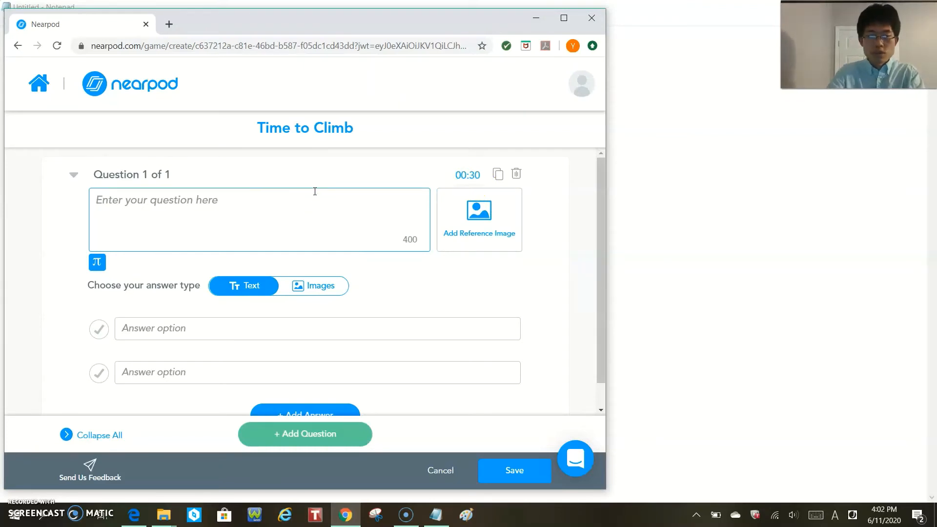
type("Questions")
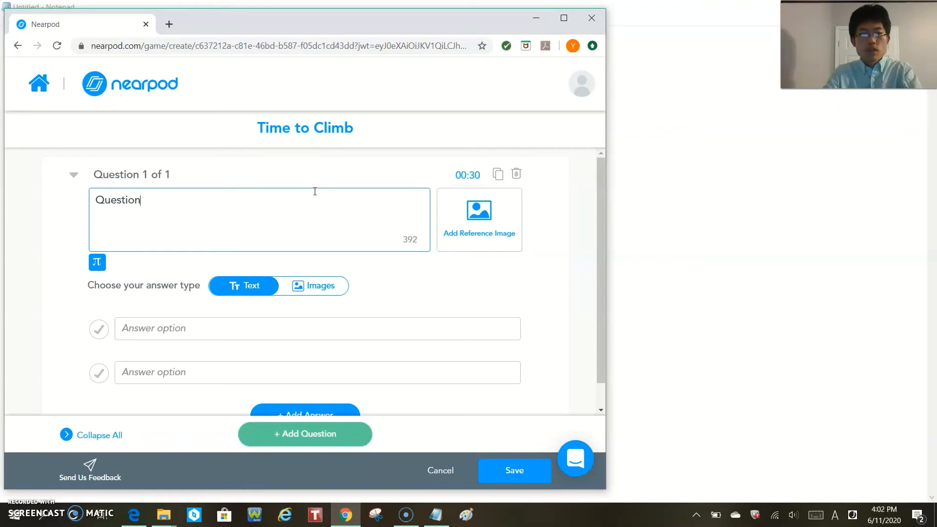
left_click(376, 319)
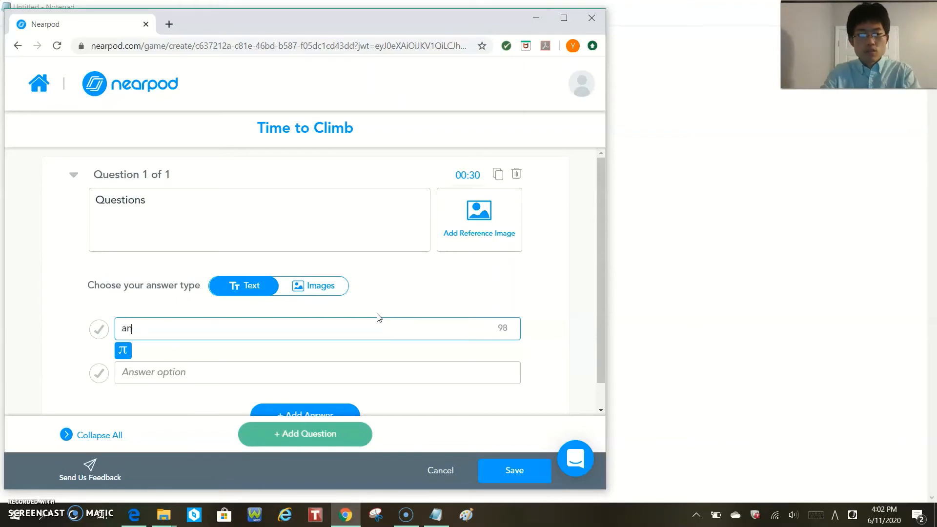
key("Tab")
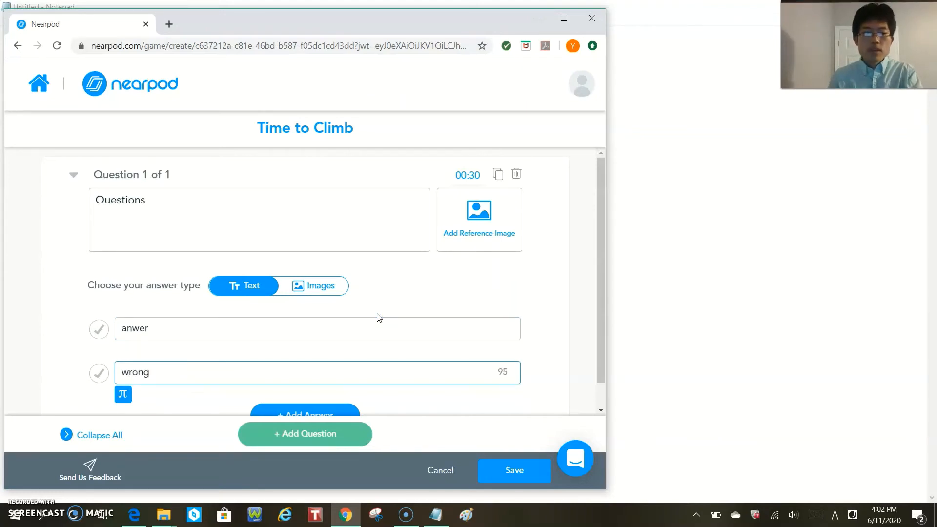
scroll(307, 285, "down", 1)
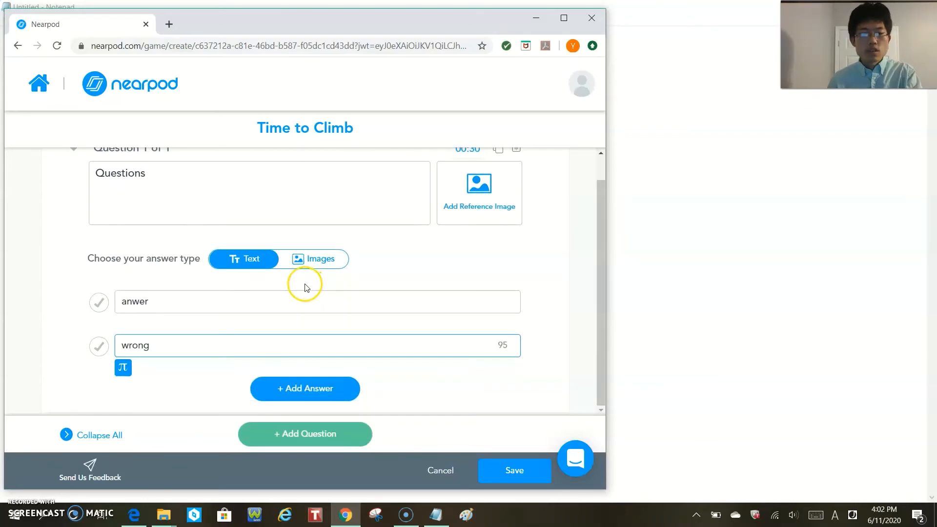
left_click(255, 300)
left_click(248, 349)
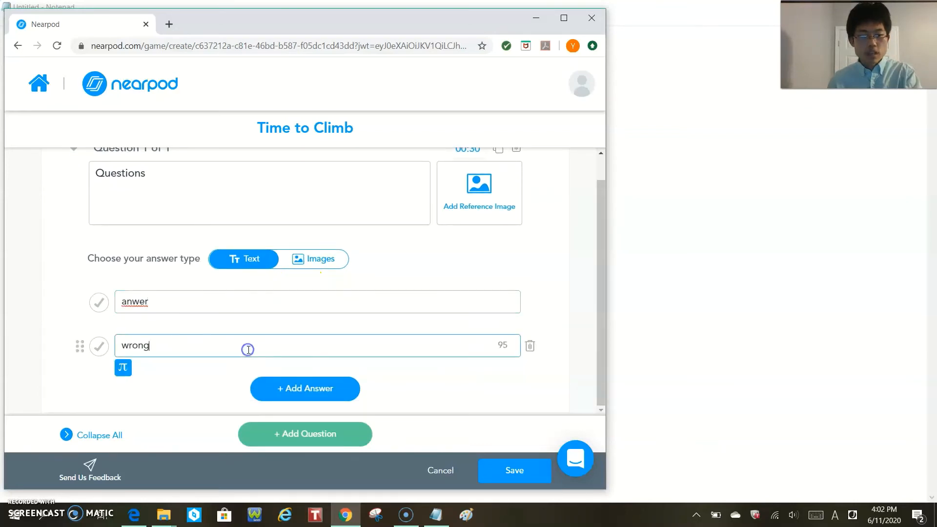
left_click(136, 301)
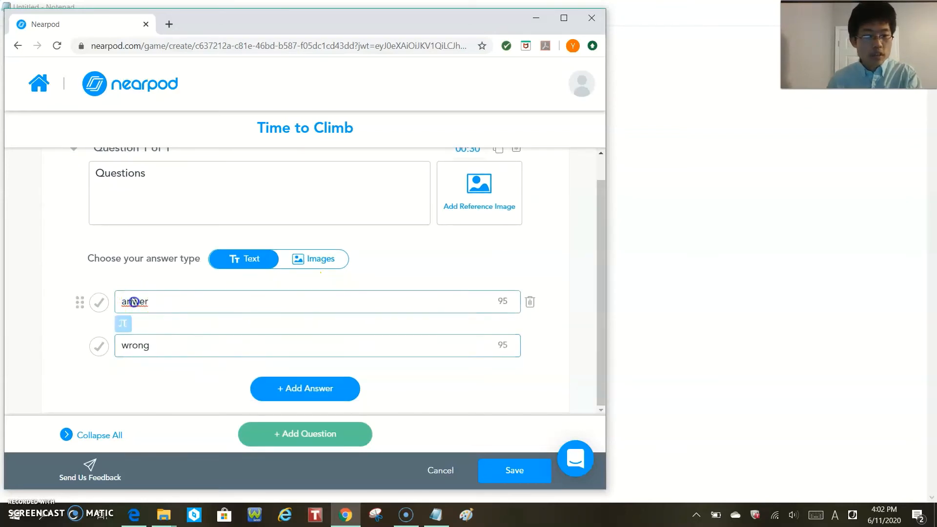
type("s")
left_click(213, 355)
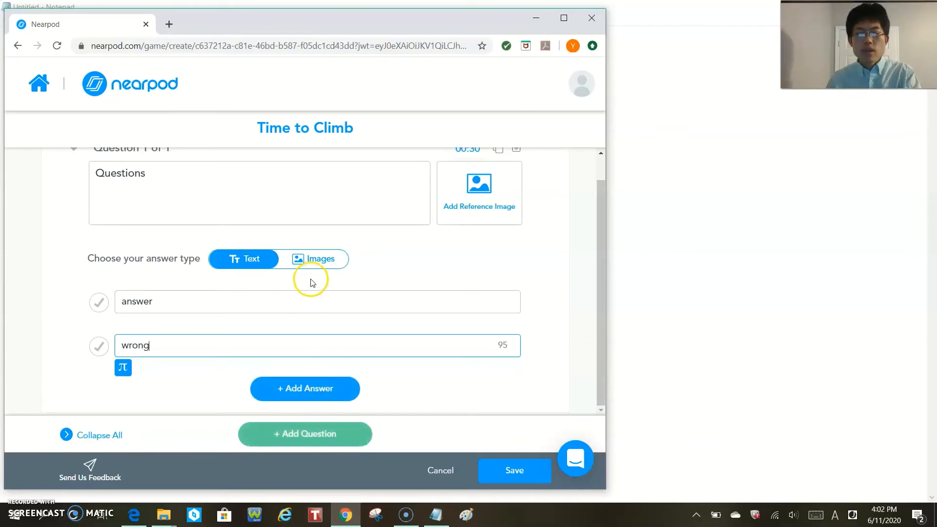
- Mark "answer" as the correct option and save the Time to Climb activity
scroll(294, 290, "up", 1)
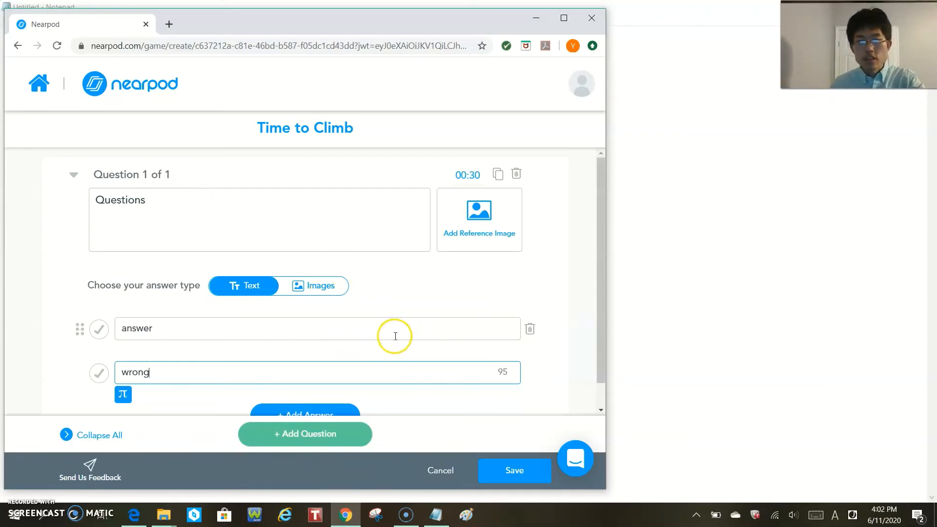
left_click(507, 476)
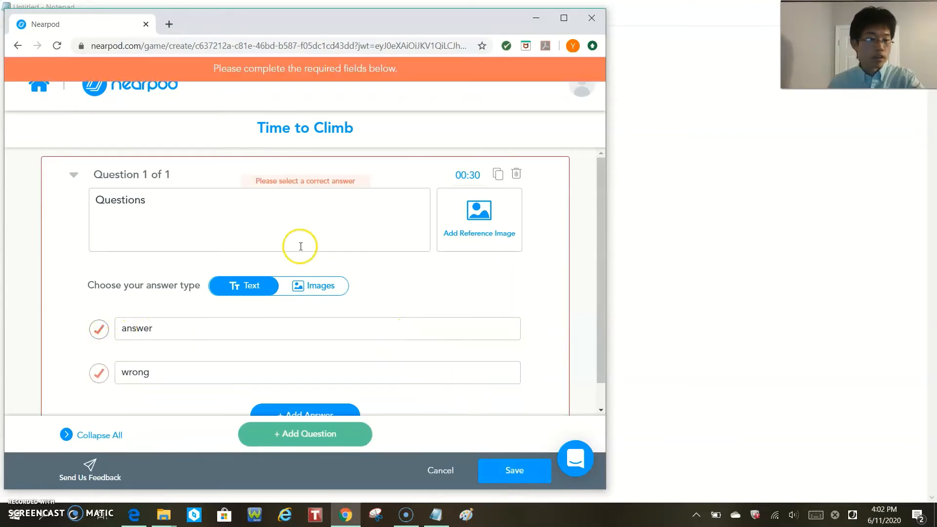
left_click(101, 335)
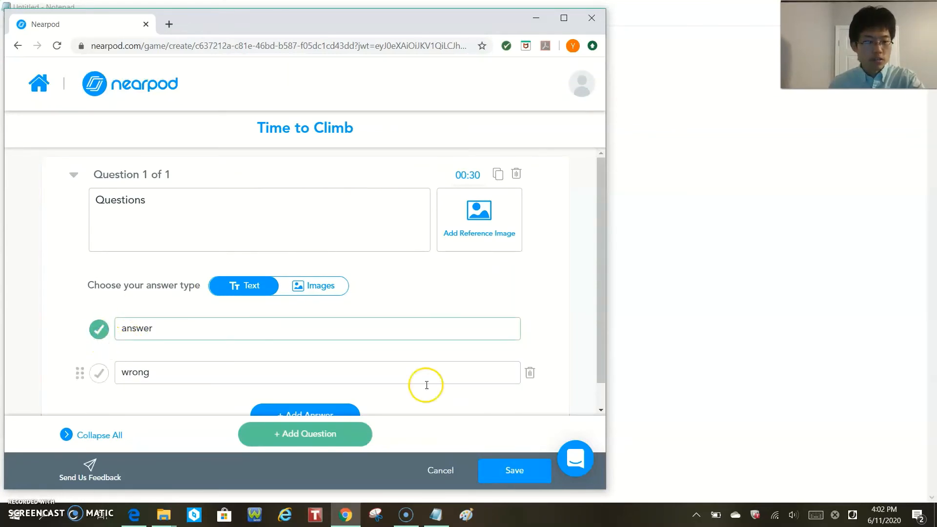
left_click(508, 470)
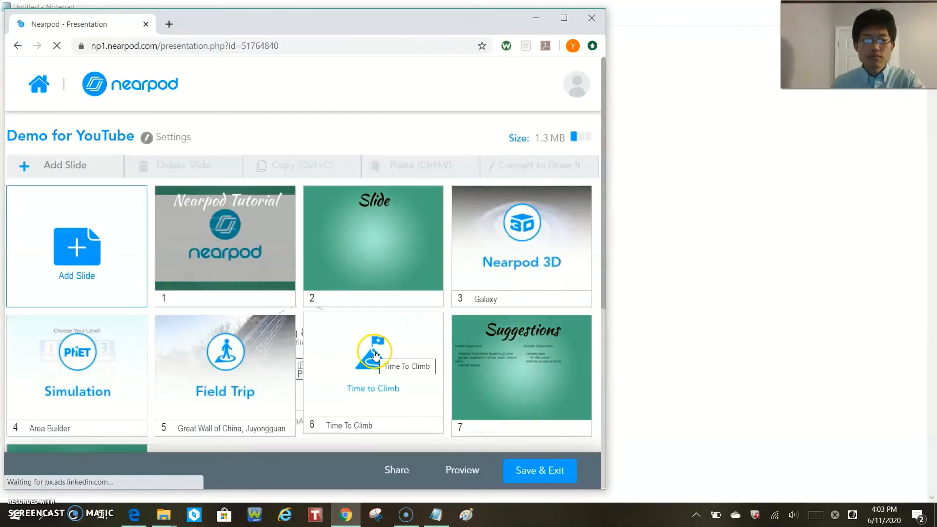
- Add an Open Ended Question activity directly after slide 6, Time To Climb, with the text "question", and save it
scroll(374, 356, "down", 5)
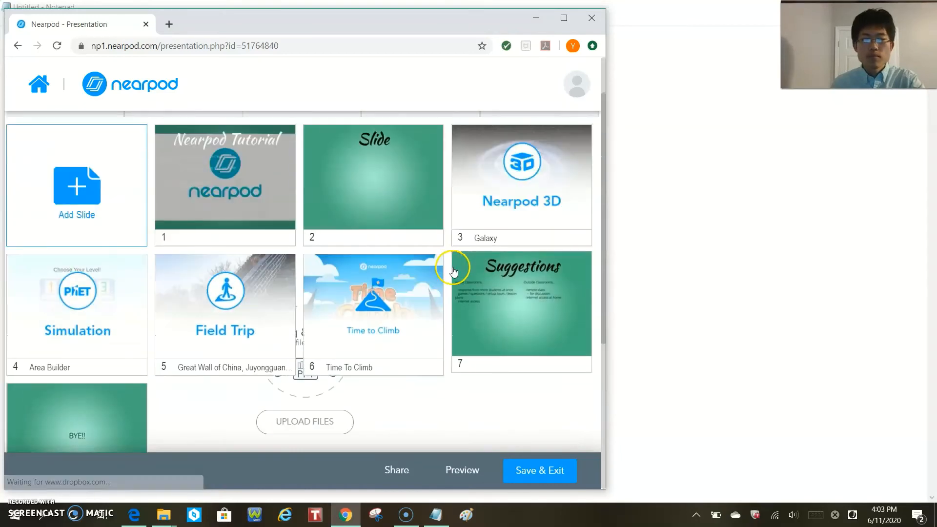
left_click(449, 280)
mouse_move(473, 267)
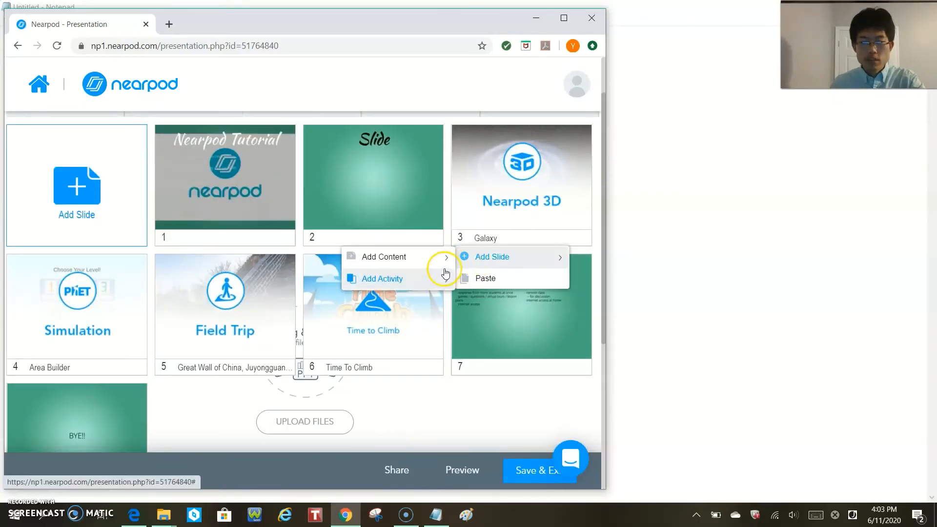
mouse_move(436, 277)
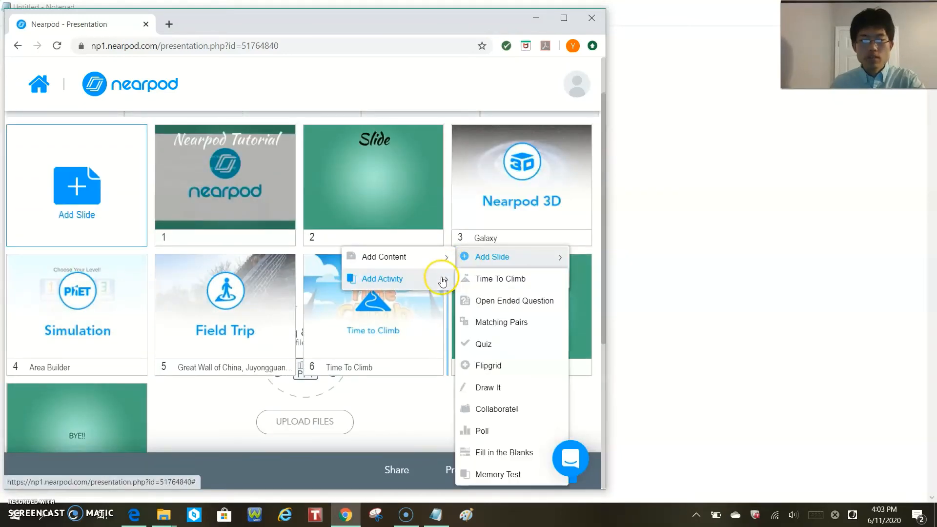
left_click(499, 301)
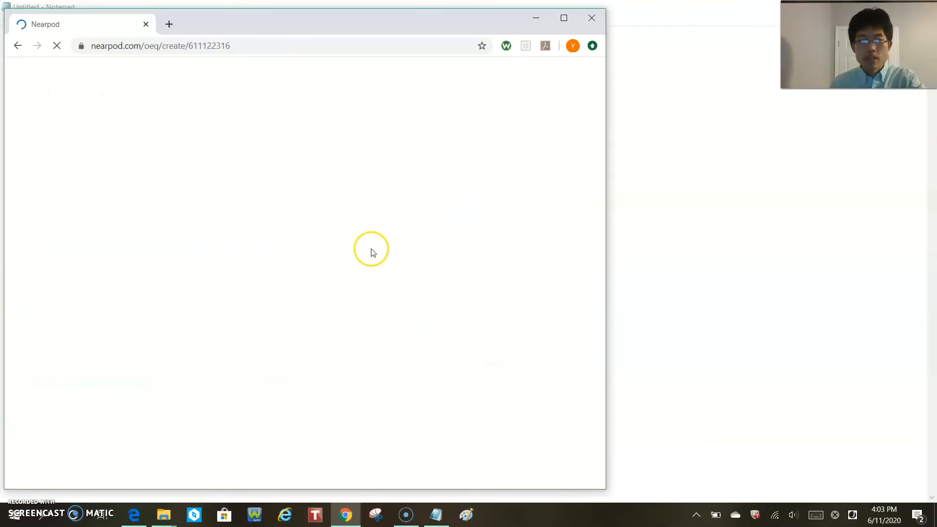
left_click(312, 194)
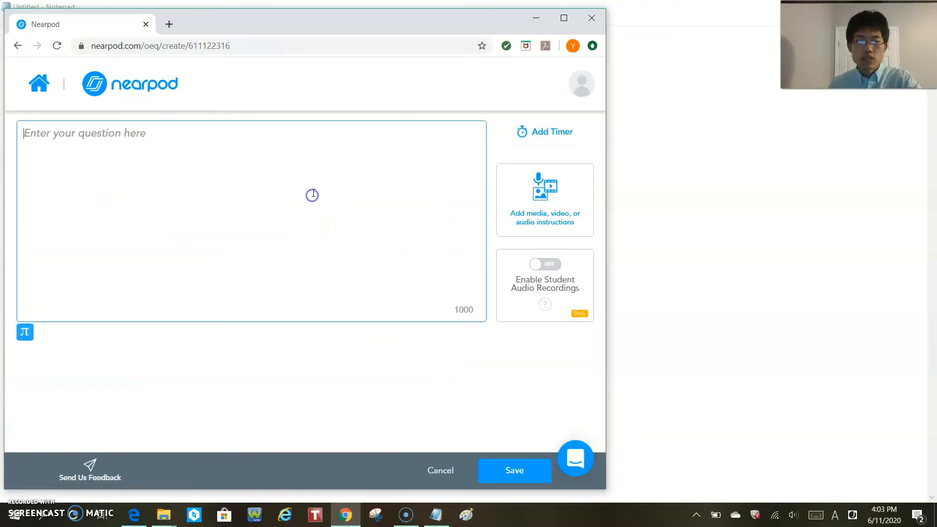
type("question")
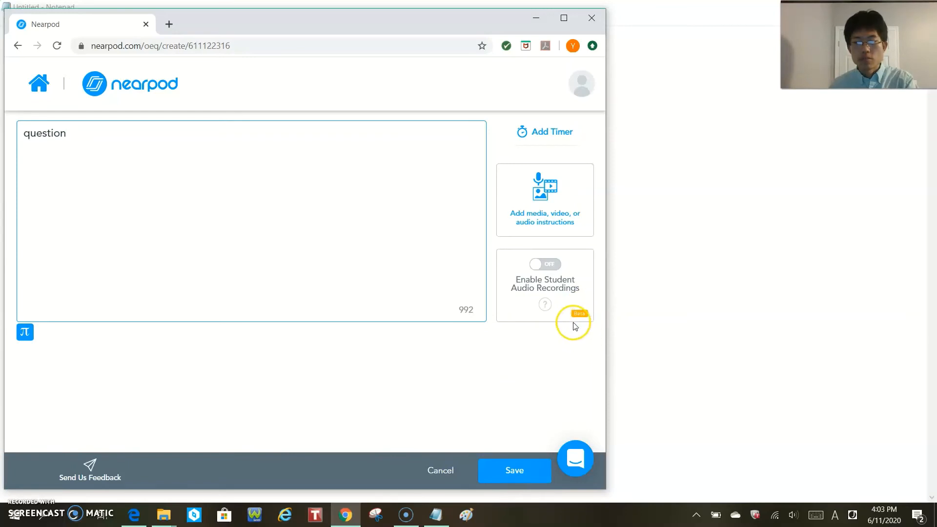
left_click(519, 470)
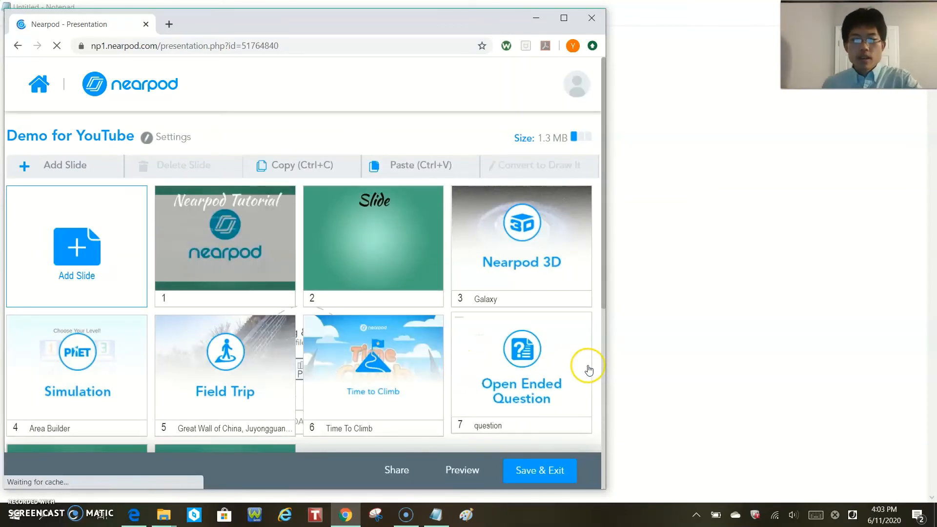
- Start adding a Draw It activity directly after slide 7, the Open Ended Question
left_click(592, 372)
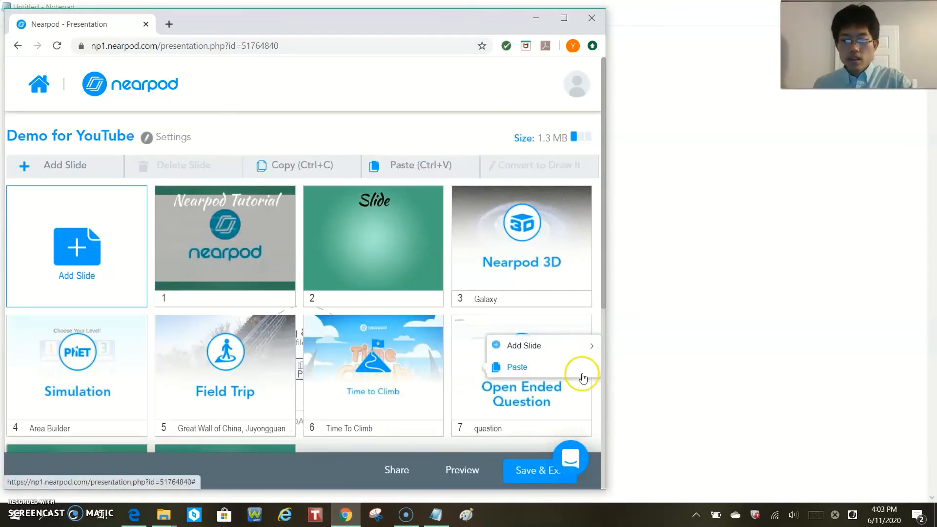
mouse_move(532, 345)
mouse_move(442, 372)
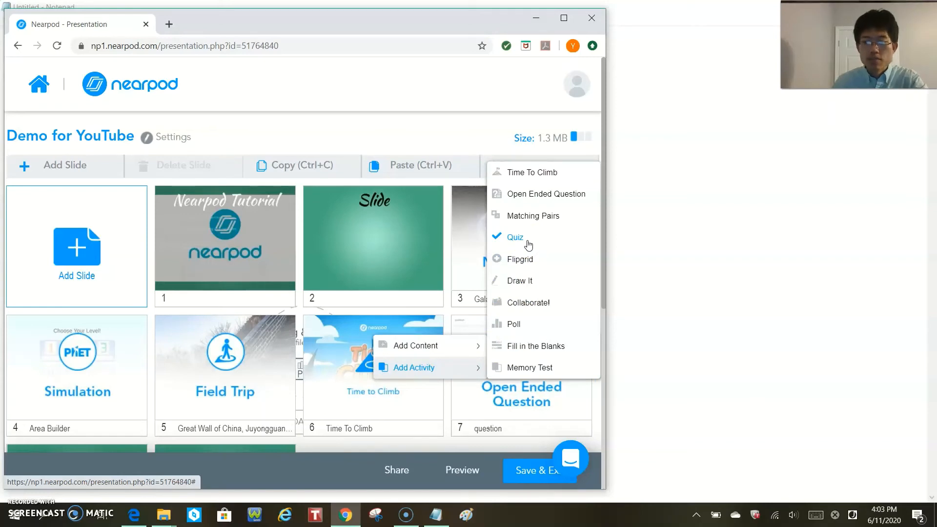
left_click(526, 224)
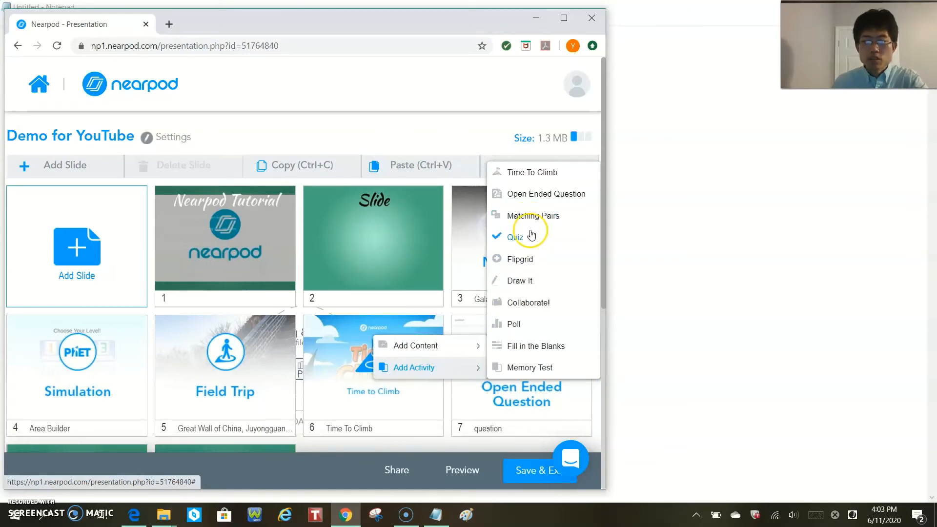
left_click(537, 290)
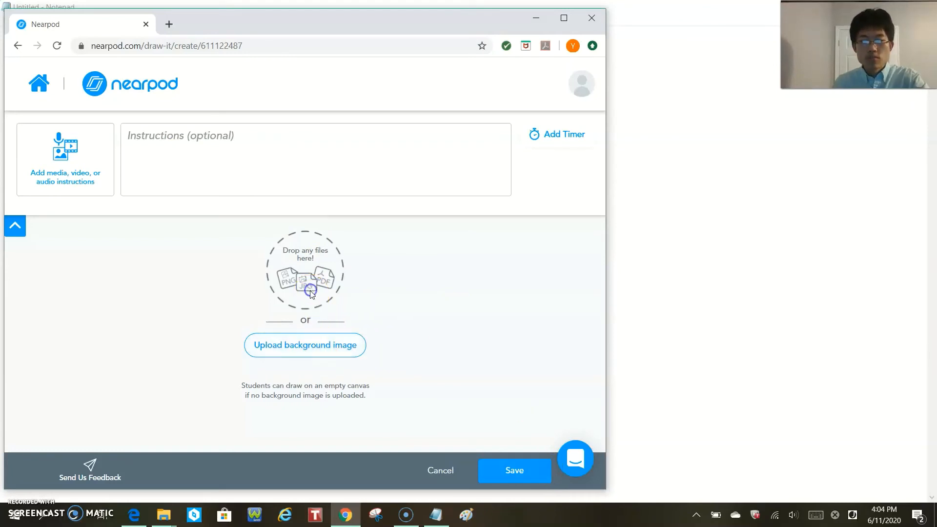
- Search the Draw It background images for "drawing" and for "tracing"
left_click(314, 345)
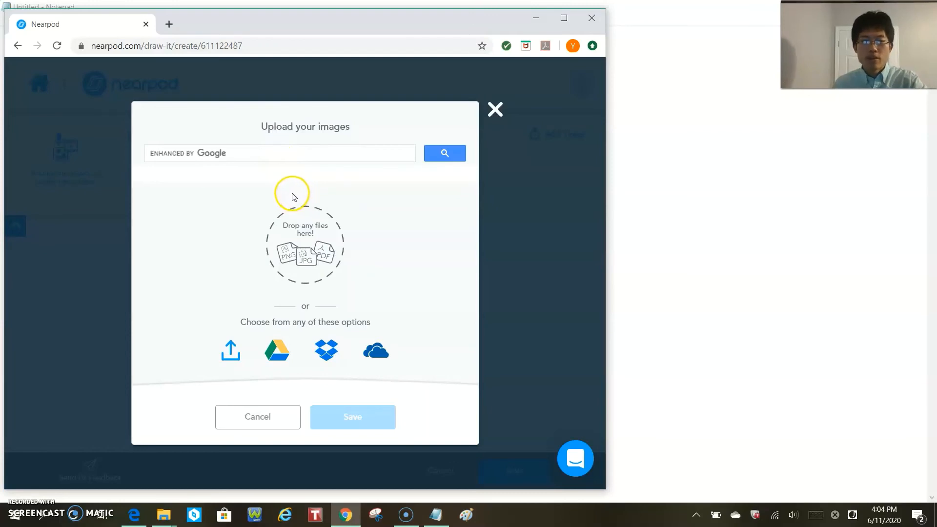
left_click(305, 158)
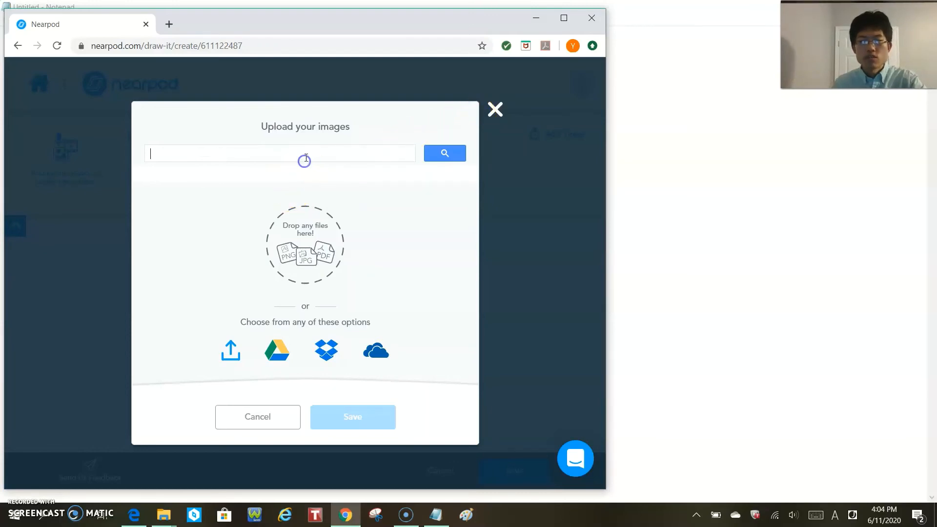
type("drawing")
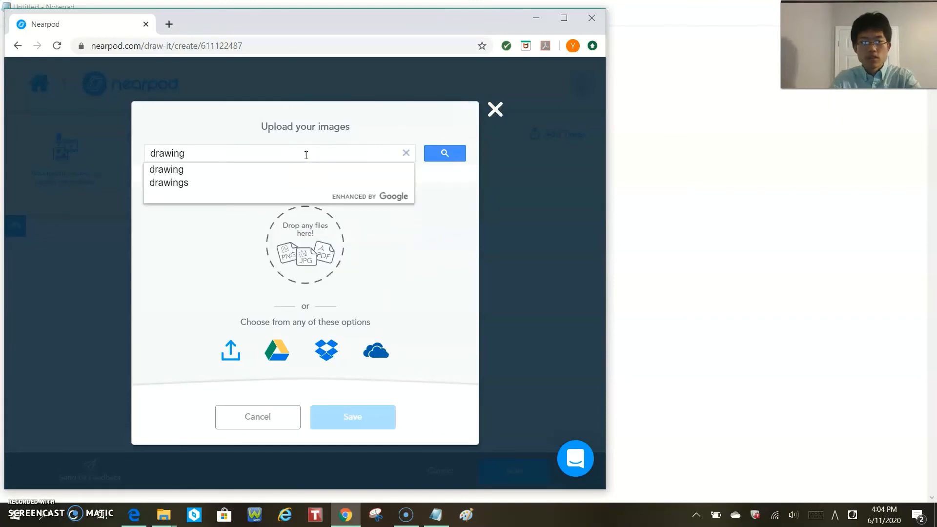
key("Return")
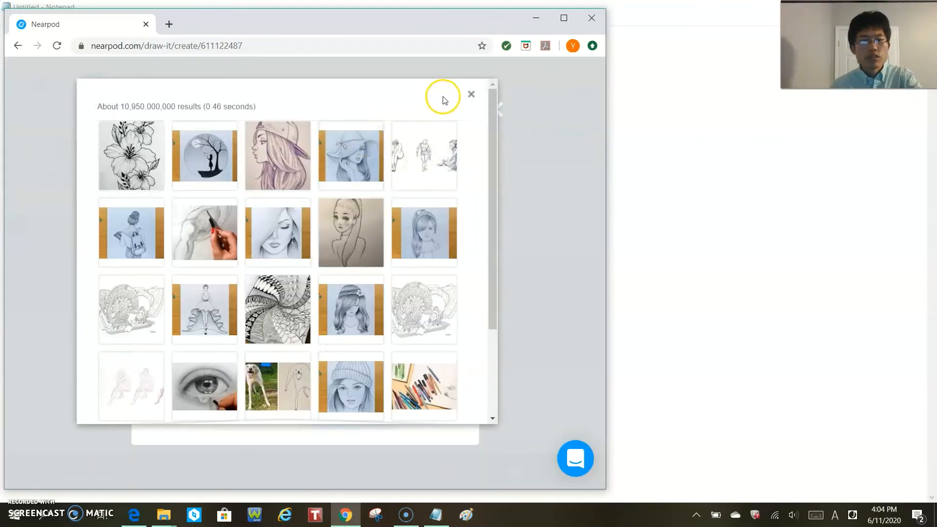
left_click(471, 94)
left_click(334, 149)
type("traci")
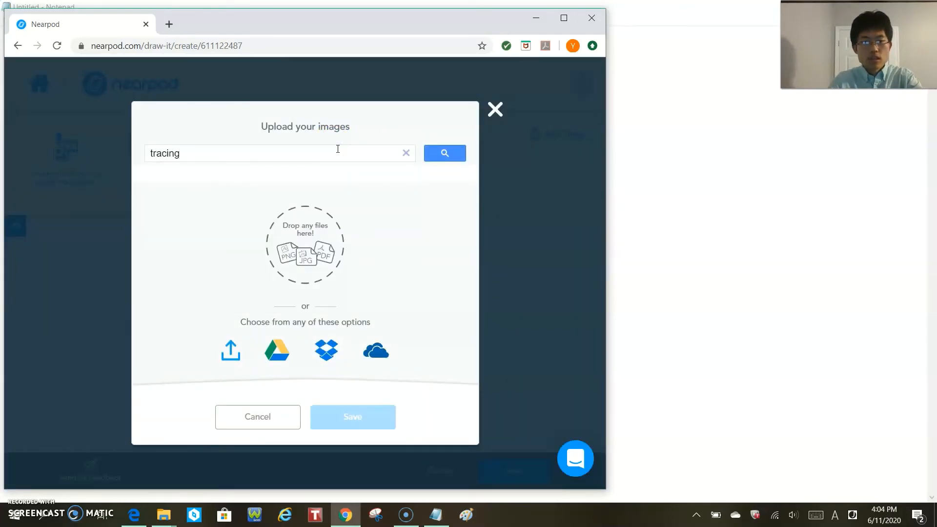
type("ng")
key("Return")
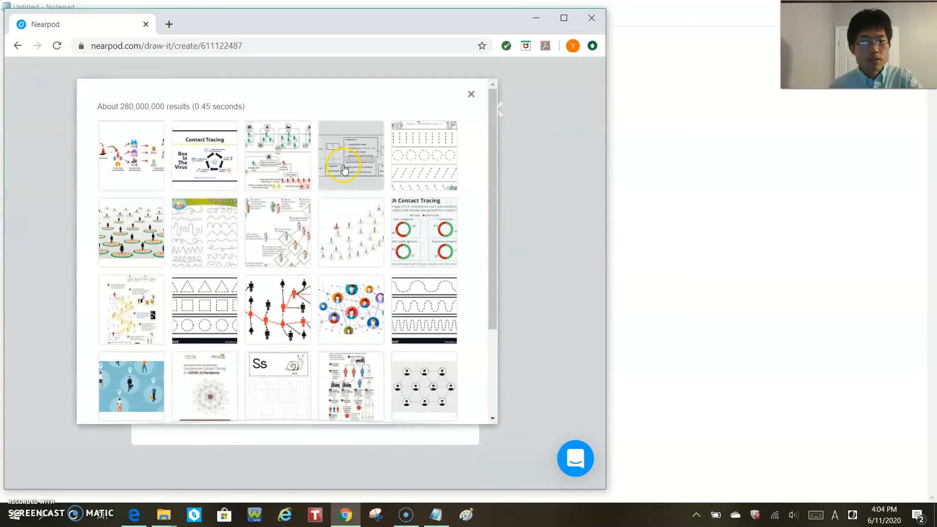
- Search the Draw It background images for "trace"
left_click(471, 93)
left_click(341, 147)
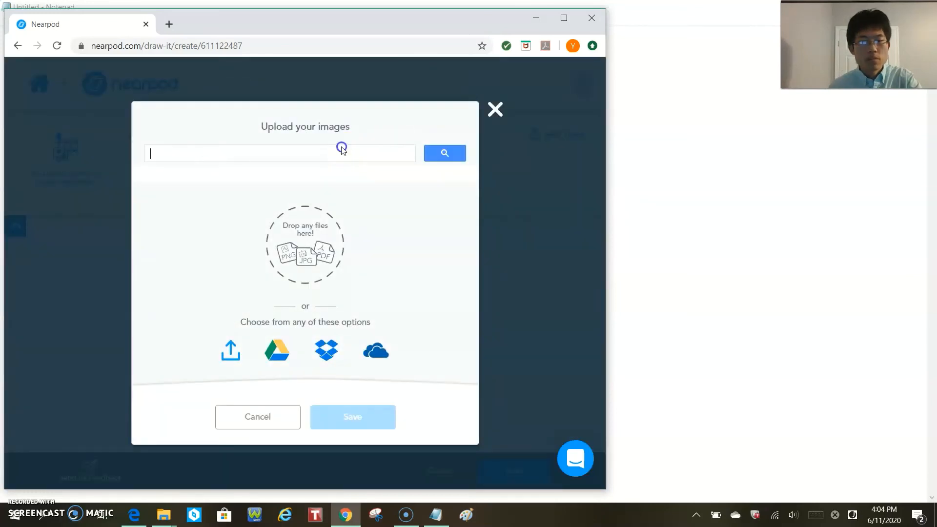
type("trace")
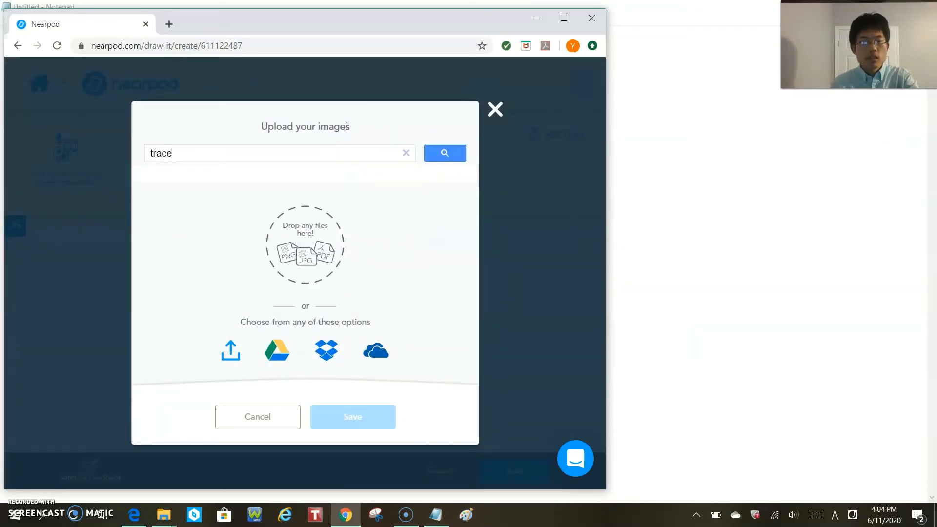
key("Return")
- Use the first SpongeBob outline with a hand and pencil as the Draw It background and save the activity
left_click(451, 129)
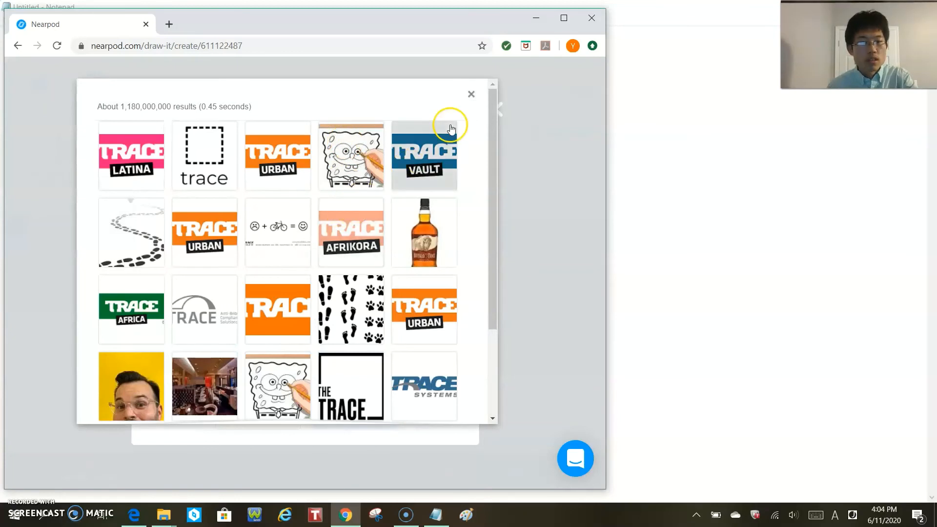
left_click(350, 155)
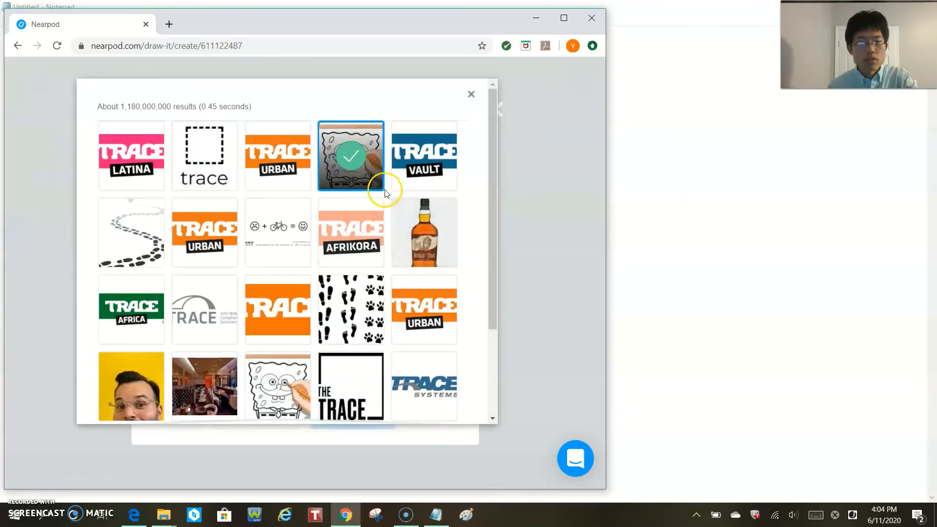
scroll(435, 415, "down", 3)
left_click(333, 336)
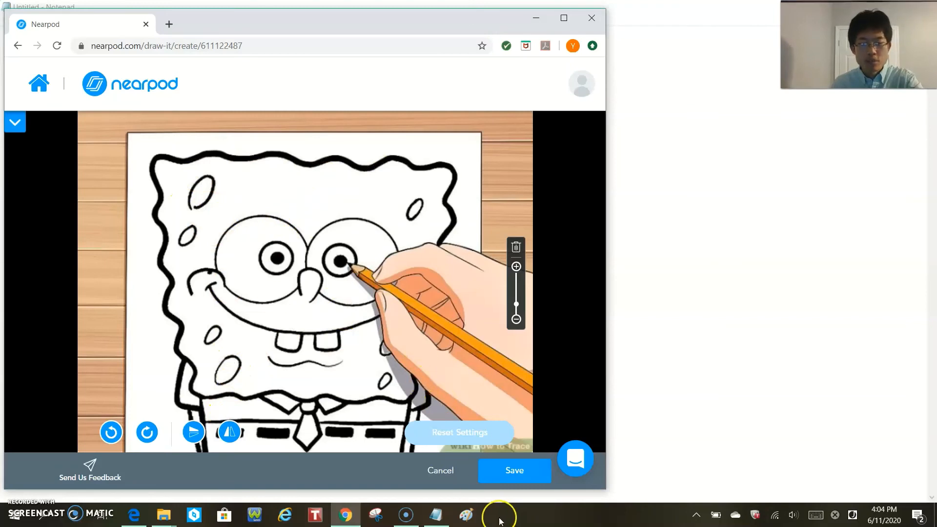
left_click(508, 466)
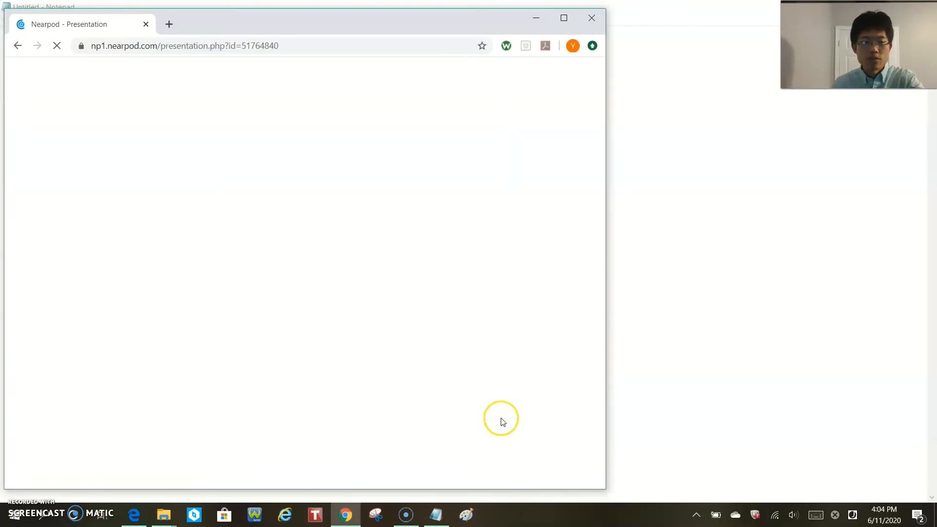
- Add a Collaborate! activity directly after slide 8, Draw It, and enter "Topic" as its topic
scroll(494, 395, "down", 1)
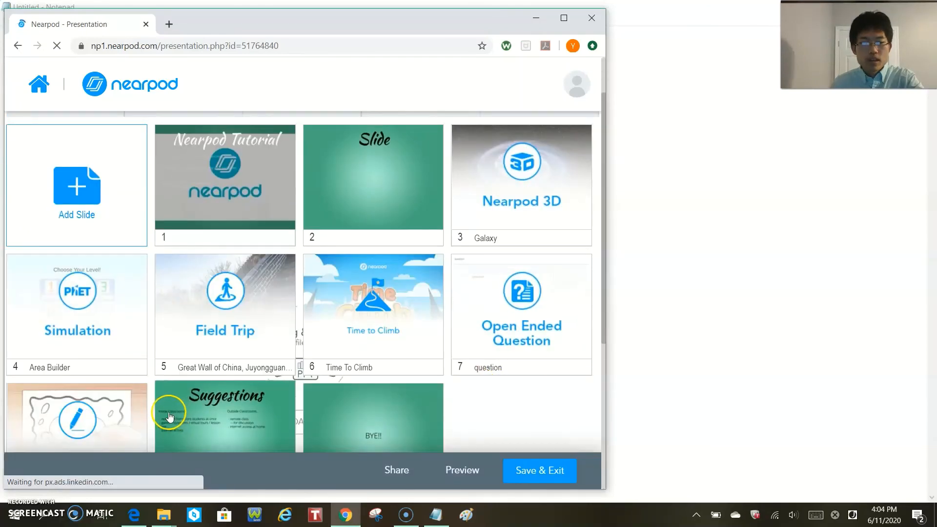
left_click(153, 419)
mouse_move(177, 404)
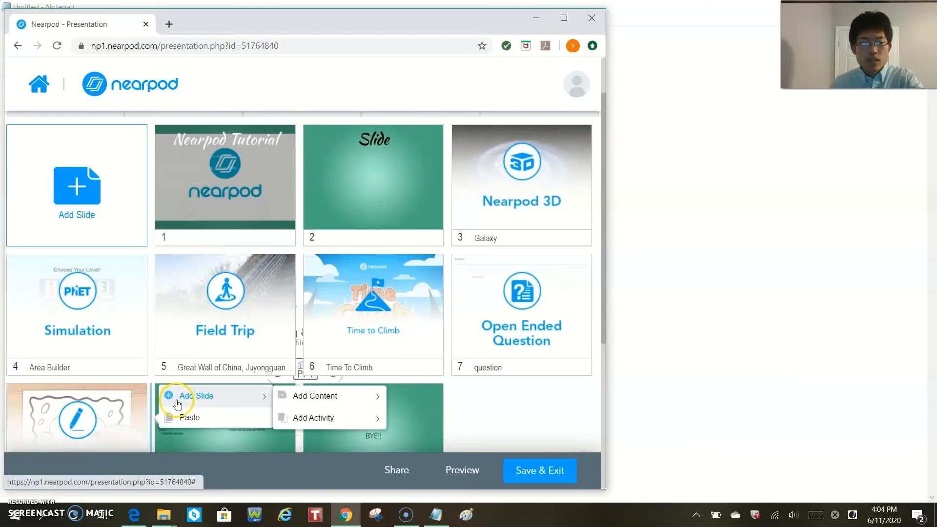
mouse_move(305, 420)
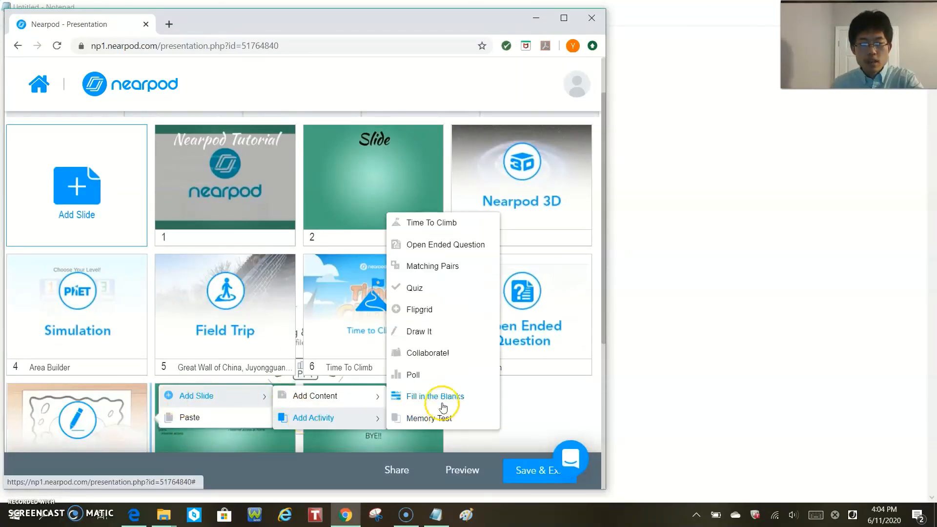
left_click(436, 349)
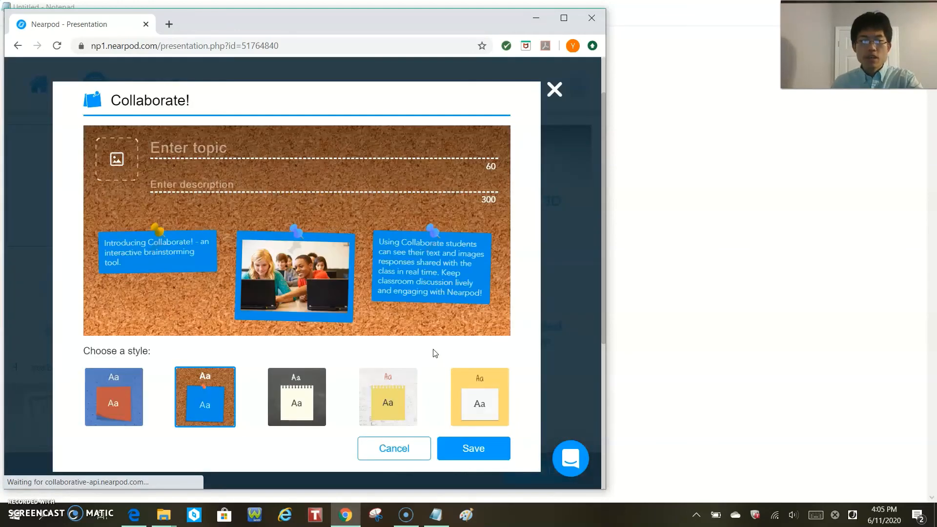
left_click(280, 158)
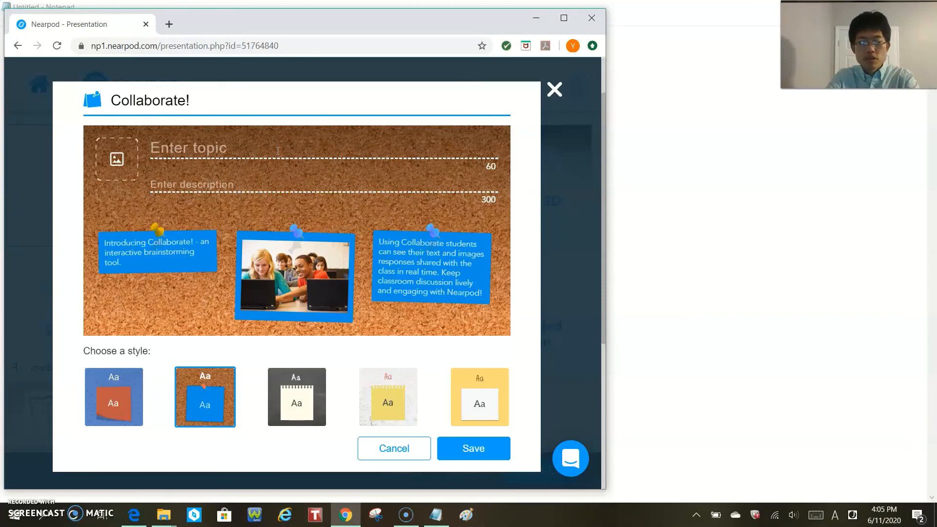
type("Topic")
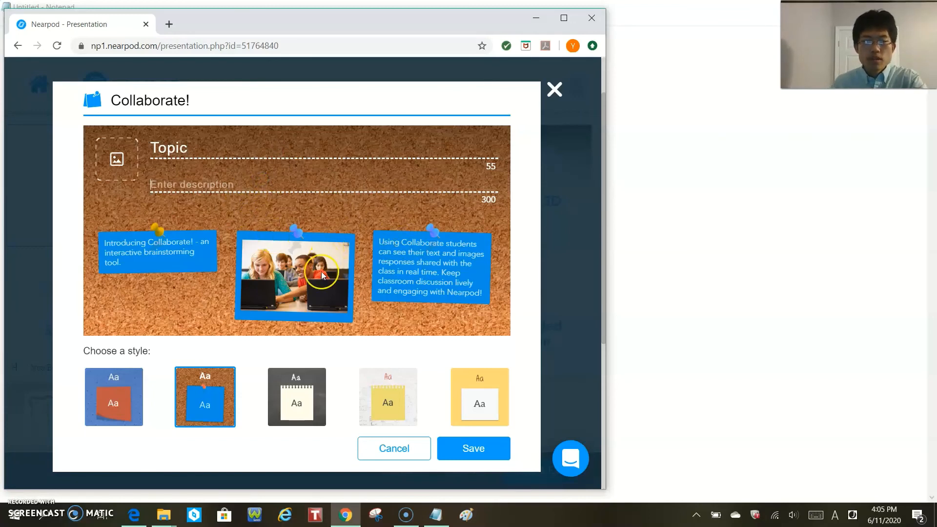
- Try several Collaborate! board styles, choose the yellow one with white notes, and save the activity
left_click(285, 402)
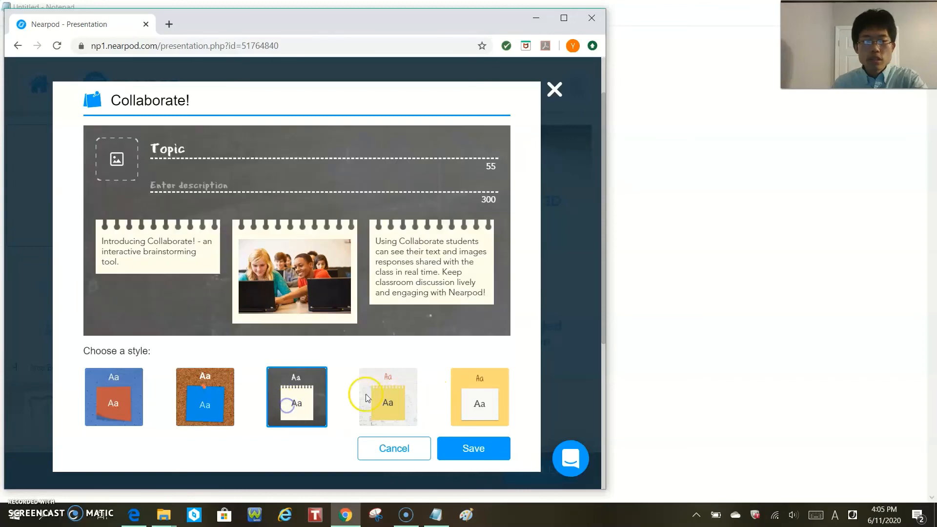
left_click(419, 393)
left_click(113, 393)
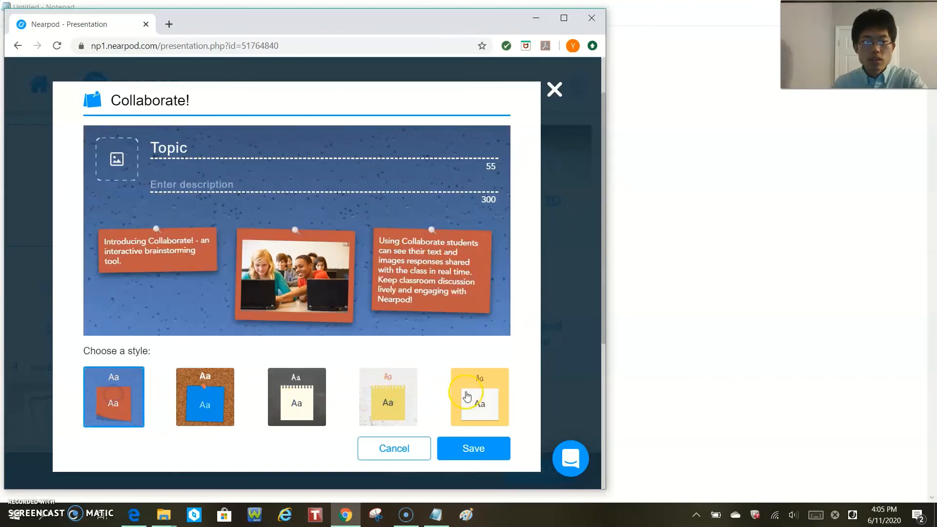
left_click(466, 392)
left_click(470, 449)
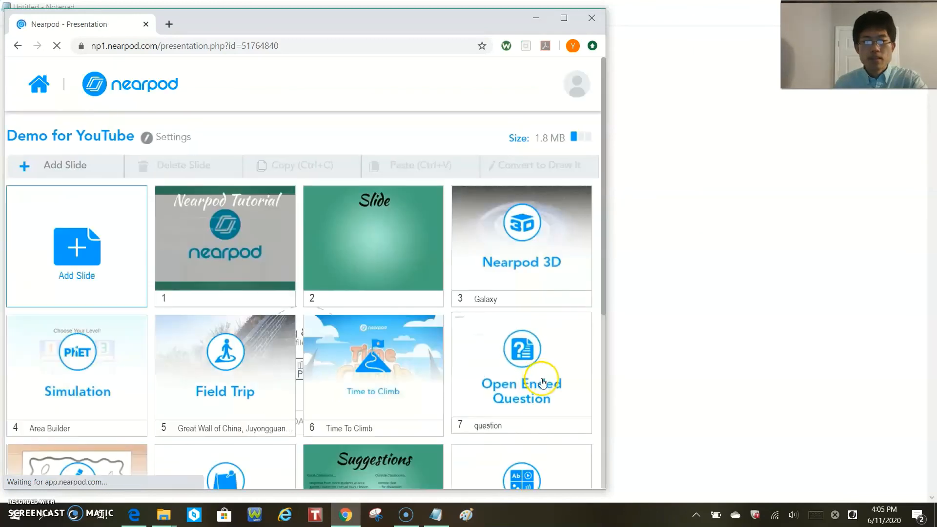
scroll(345, 360, "down", 3)
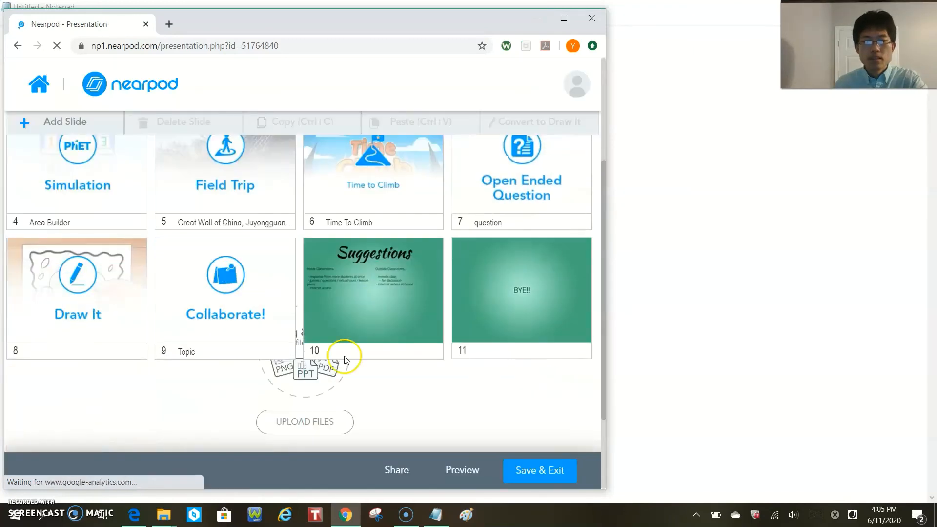
right_click(299, 303)
mouse_move(322, 288)
mouse_move(435, 302)
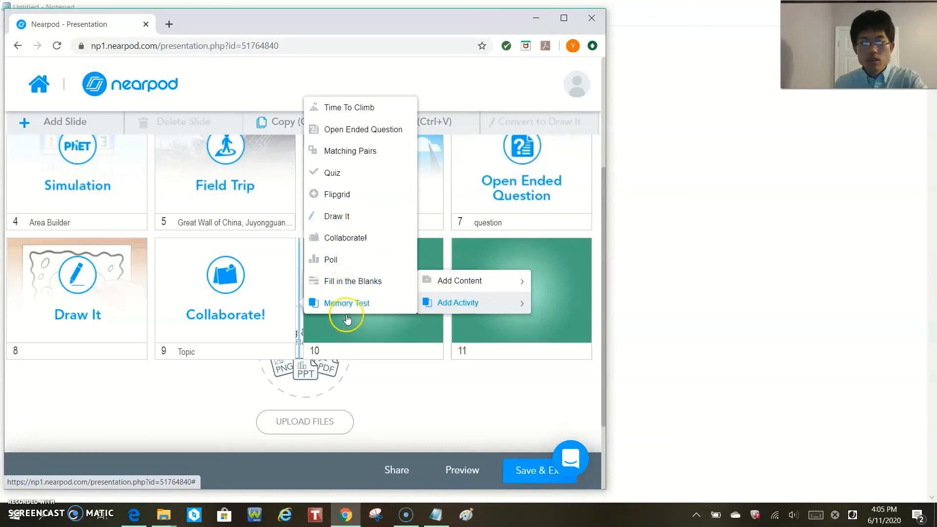
left_click(298, 350)
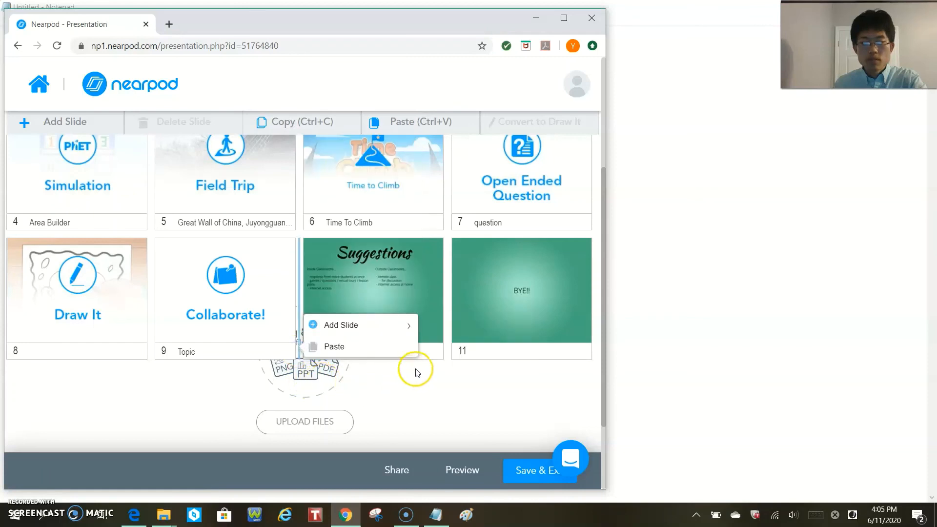
left_click(444, 371)
scroll(449, 392, "up", 5)
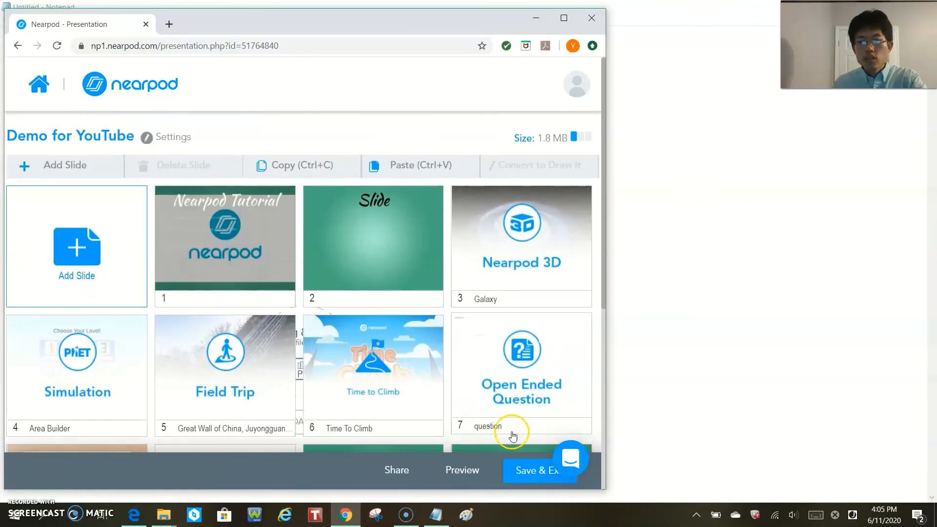
- Save and exit the lesson, and reopen Demo for YouTube from My Library for editing
left_click(519, 471)
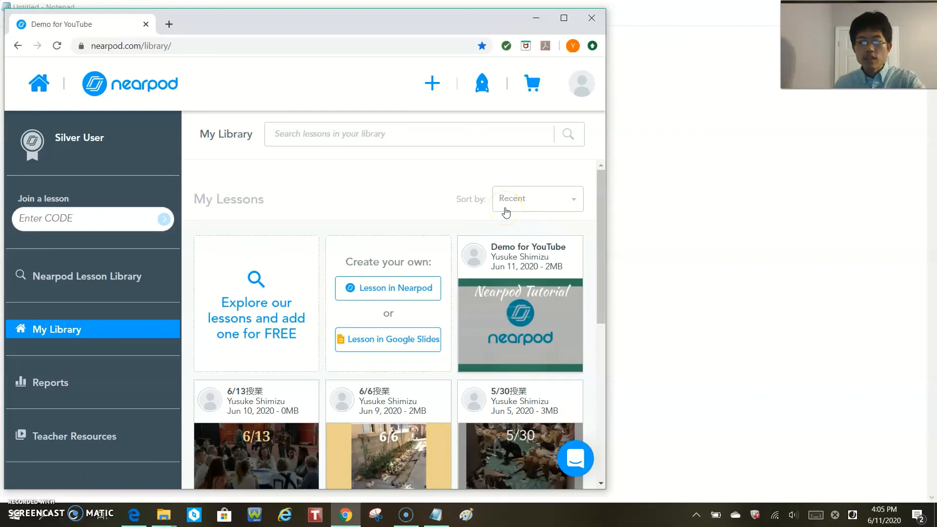
mouse_move(503, 279)
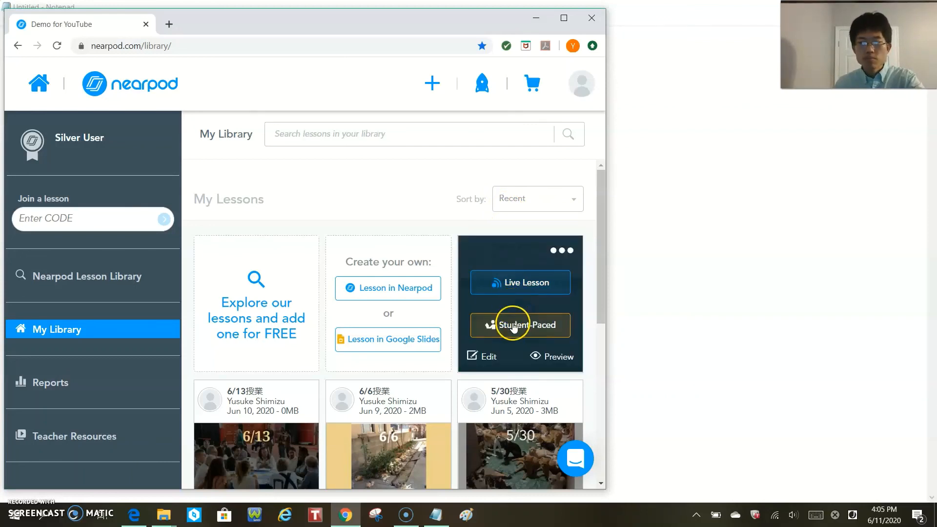
left_click(489, 357)
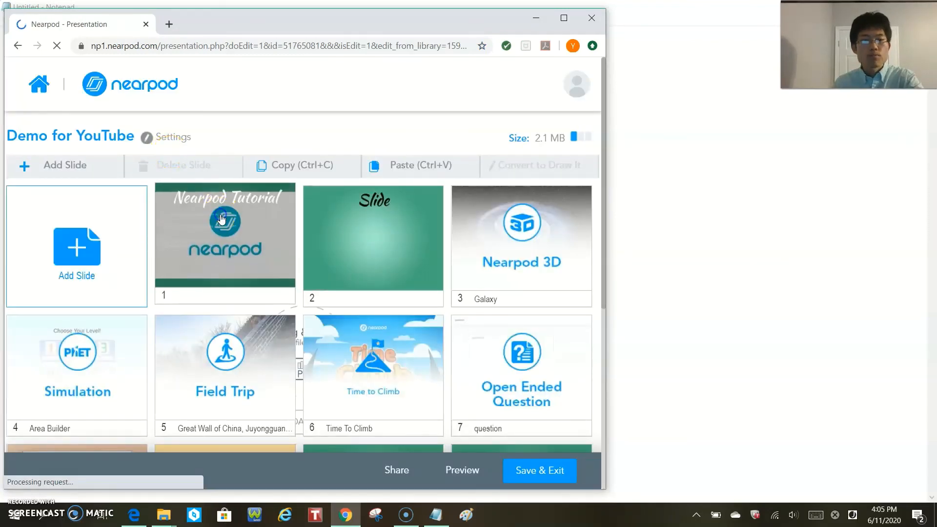
- Open slide 1, Nearpod Tutorial, review its goal and Part1/Part2 outline text, and save and close the slide
left_click(221, 219)
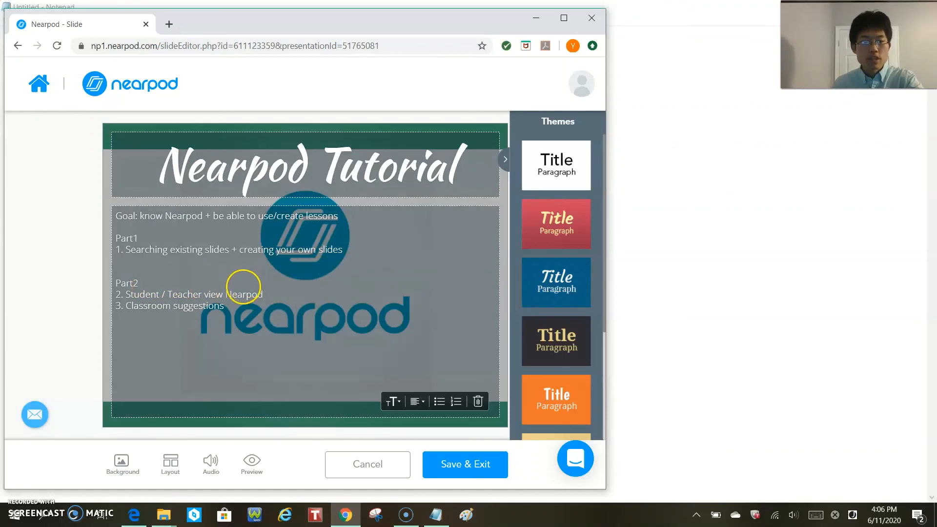
left_click(172, 292)
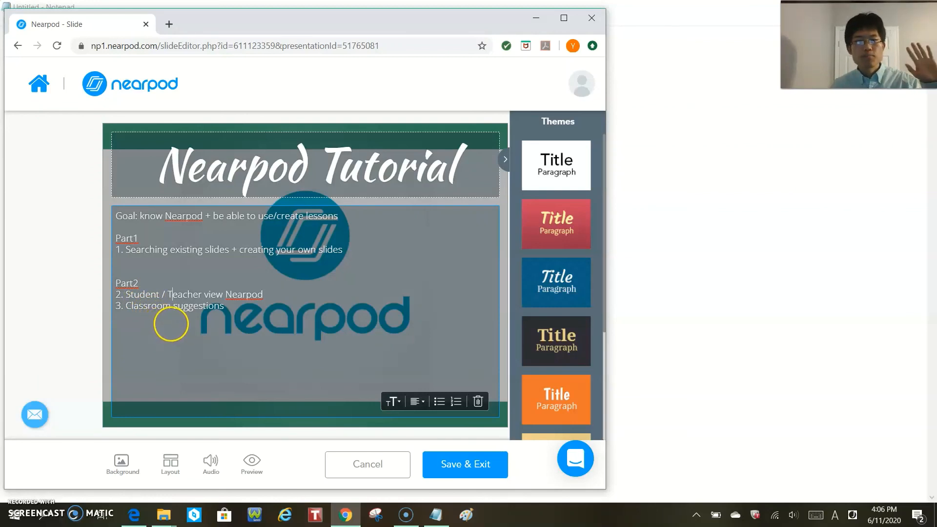
left_click(488, 470)
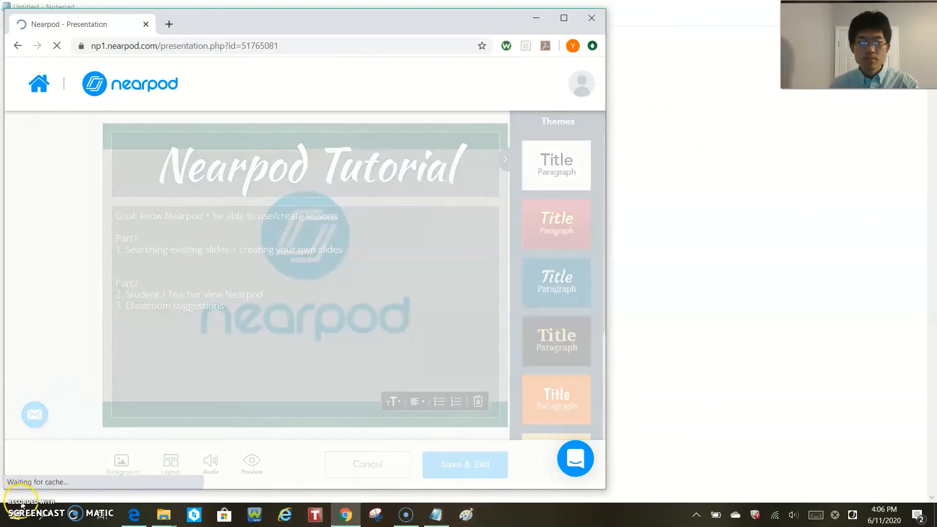